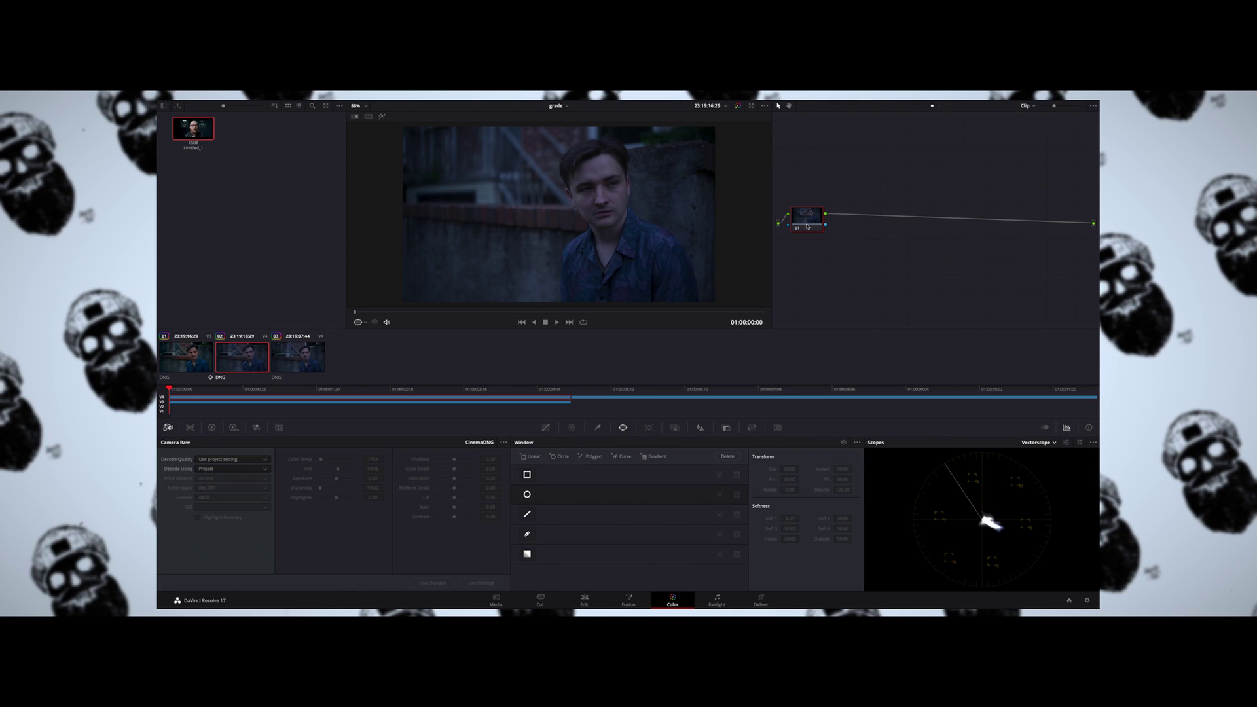
Add serial node 02 after node 01, plus corrector nodes 03 and 04.
key("alt+s")
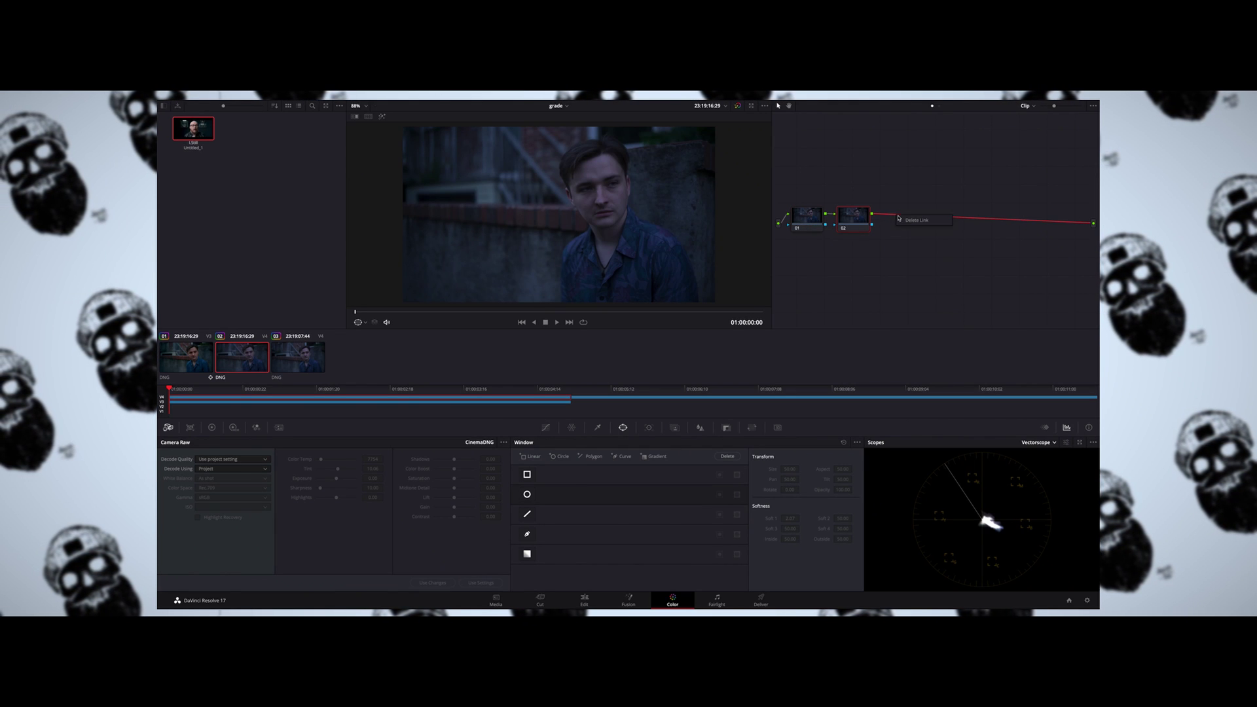
right_click(902, 205)
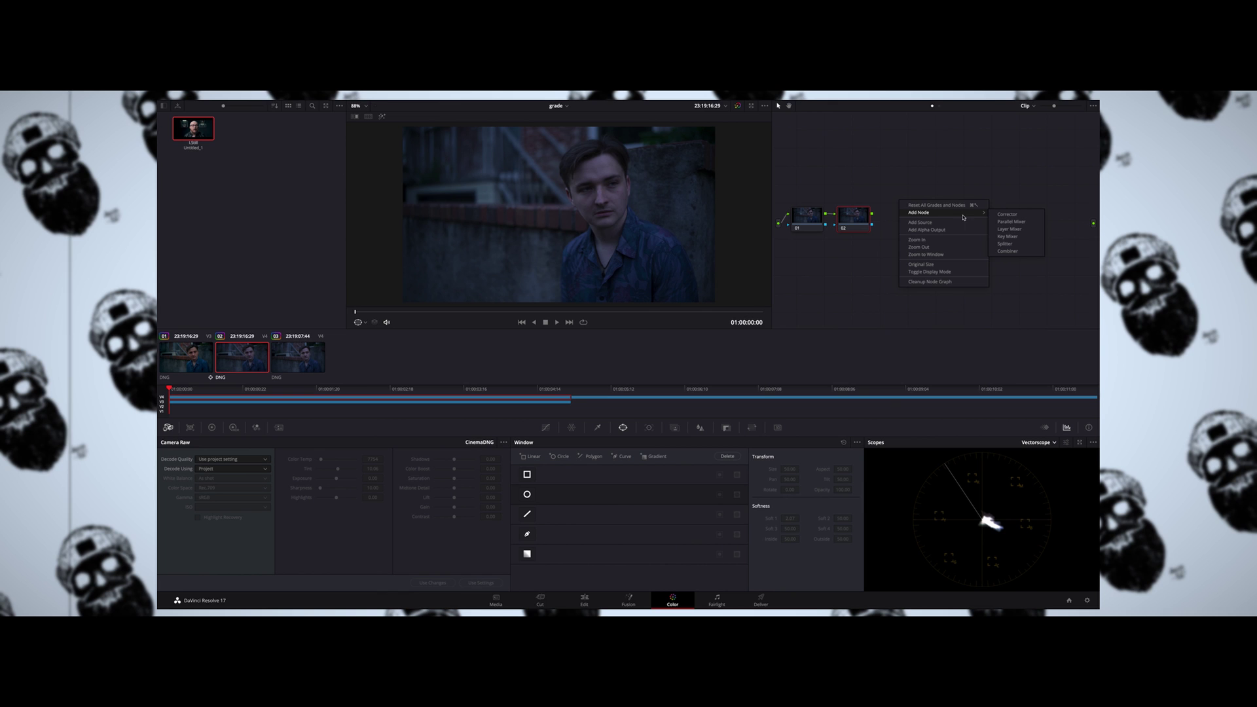
left_click(902, 203)
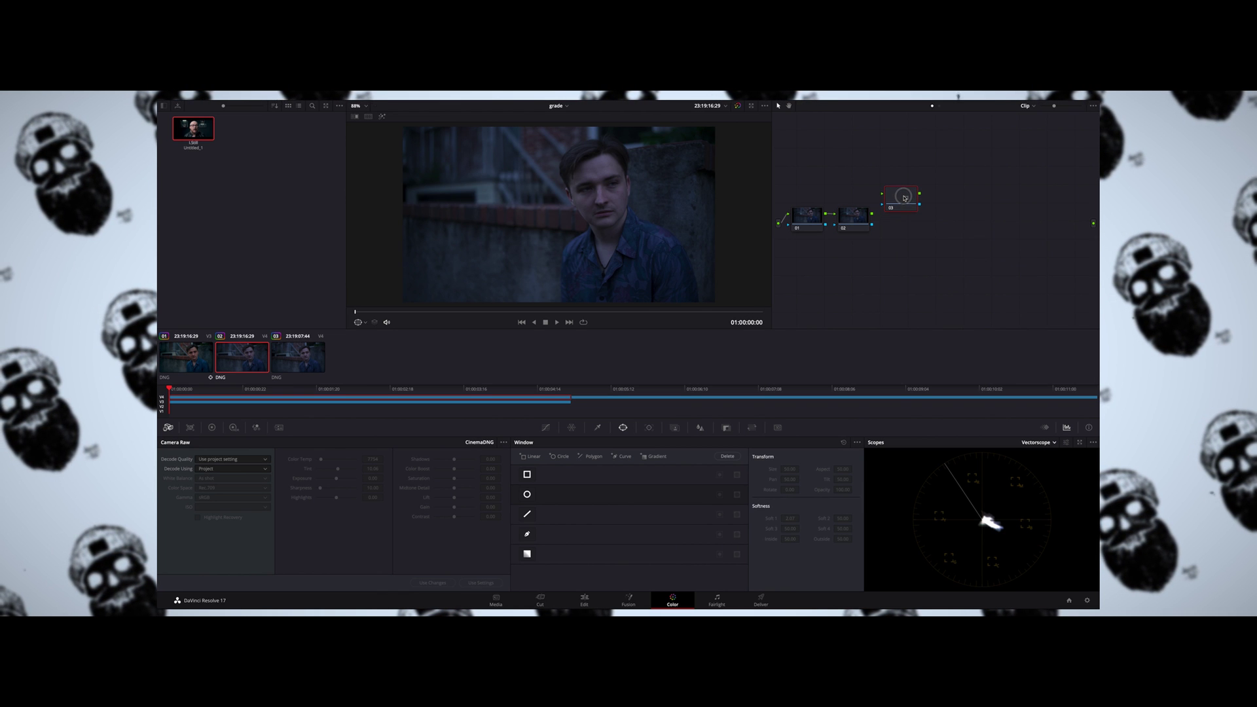
right_click(900, 234)
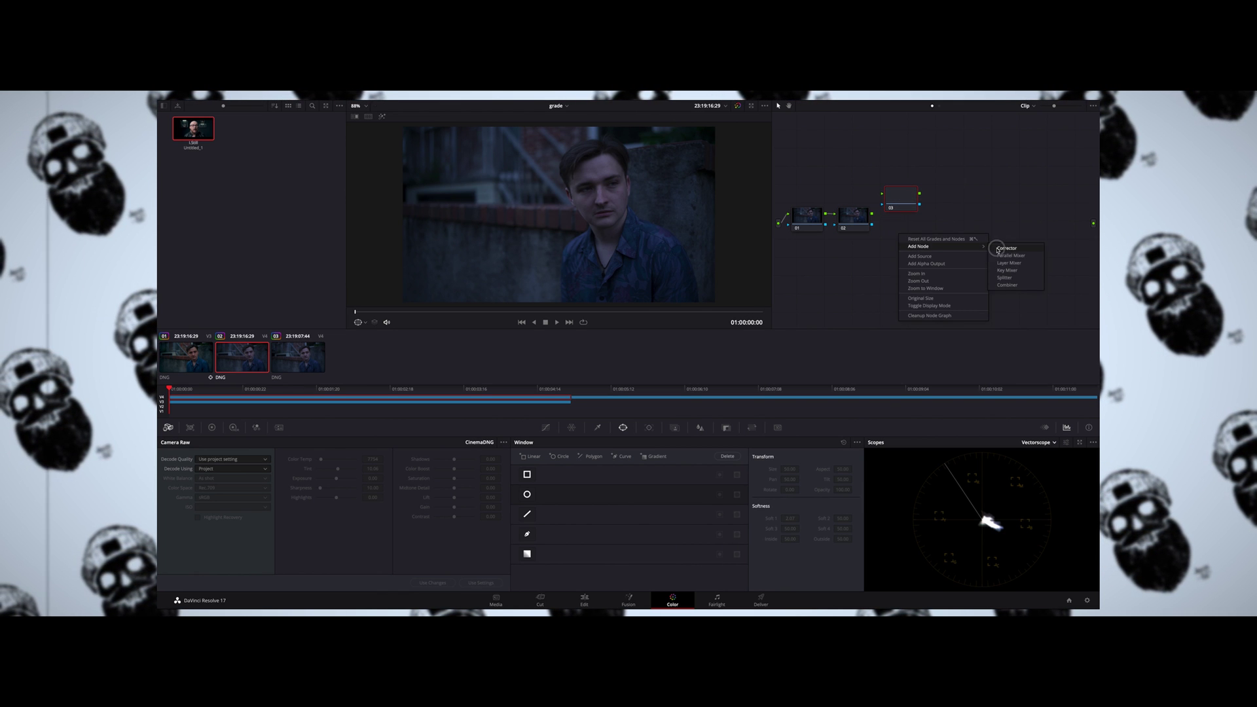
left_click(997, 249)
Merge nodes 03 and 04 with a Layer Mixer wired to the RGB output.
right_click(946, 219)
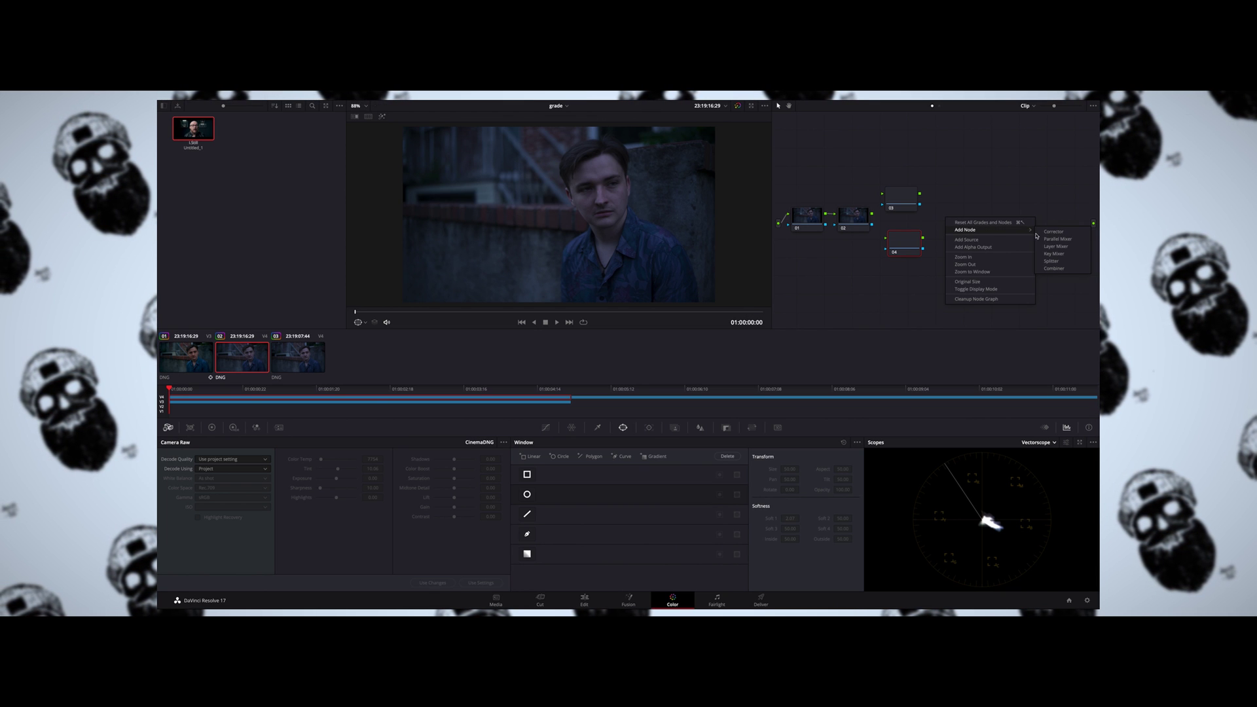
left_click(1054, 247)
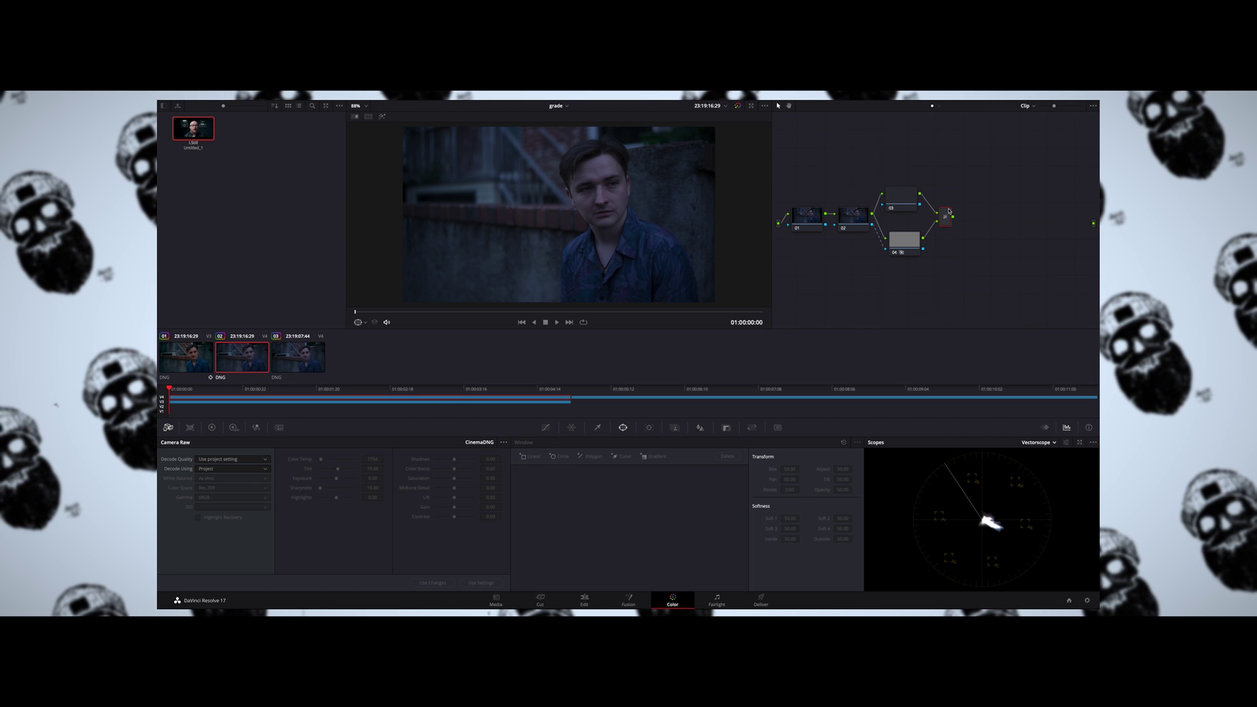
left_click_drag(953, 218, 1094, 225)
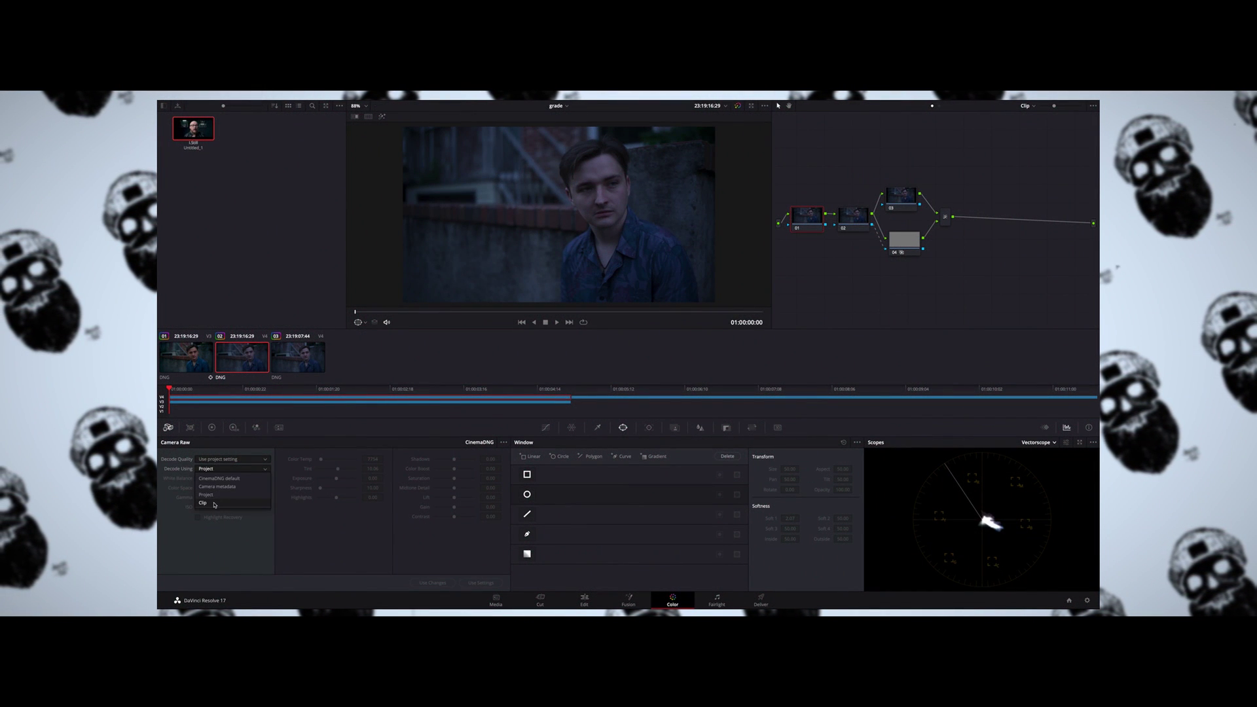
Decode the raw clip using Clip settings with Blackmagic Design colour space, and raise the colour temperature.
left_click(215, 503)
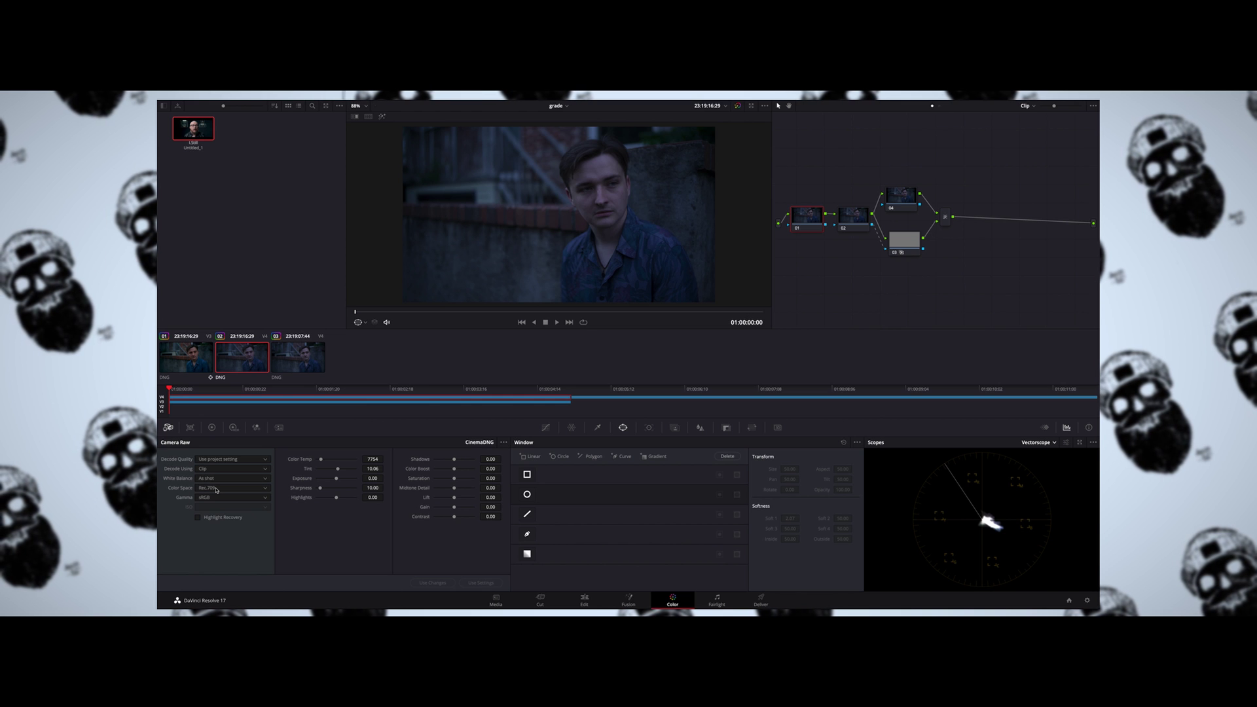
left_click(219, 488)
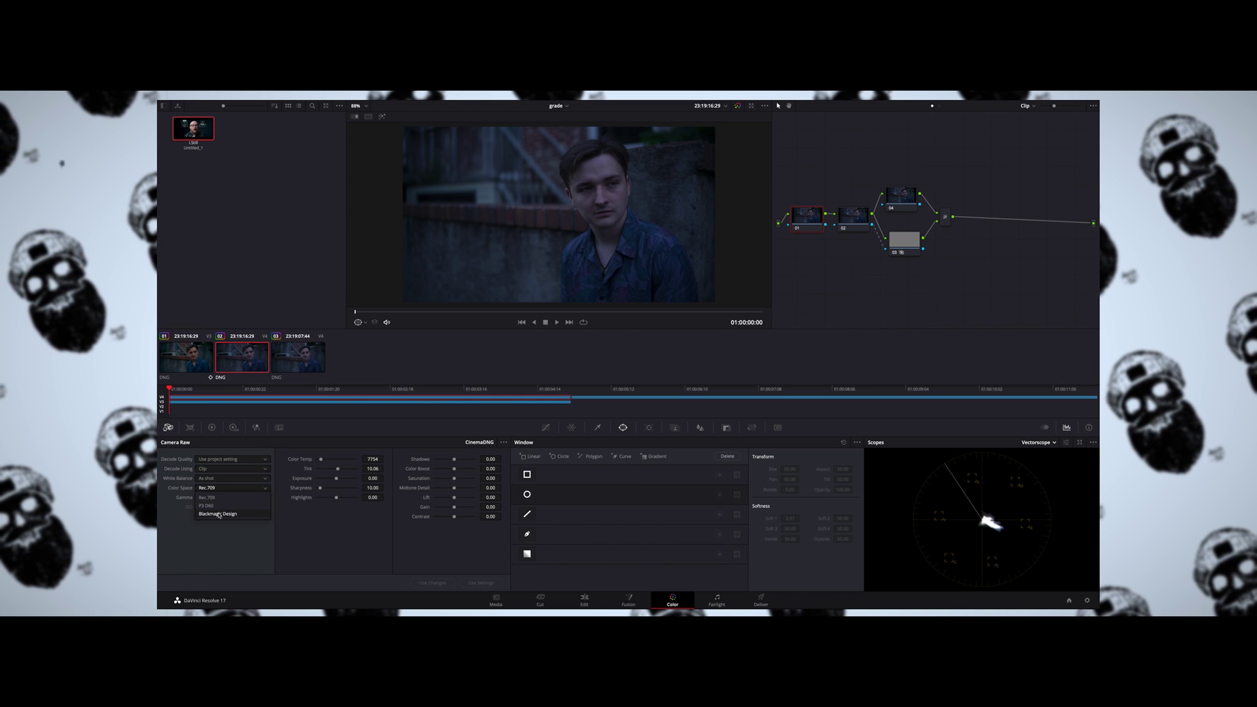
left_click(219, 515)
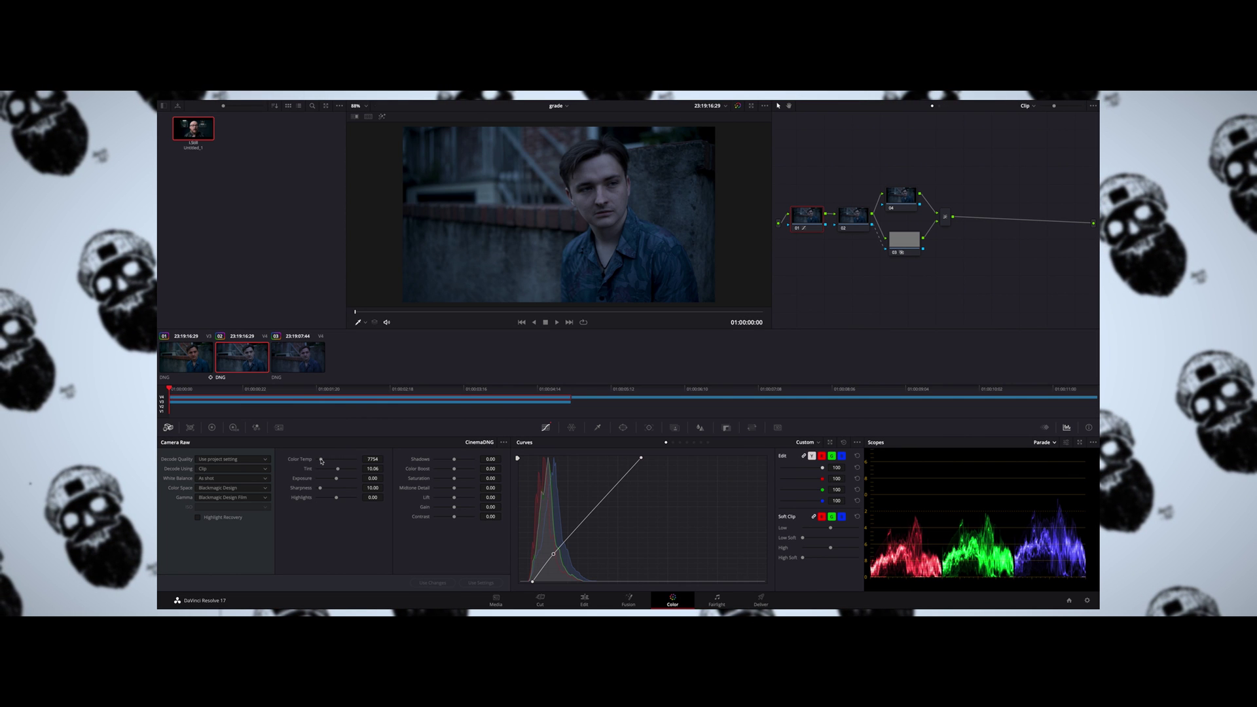
left_click_drag(321, 460, 325, 460)
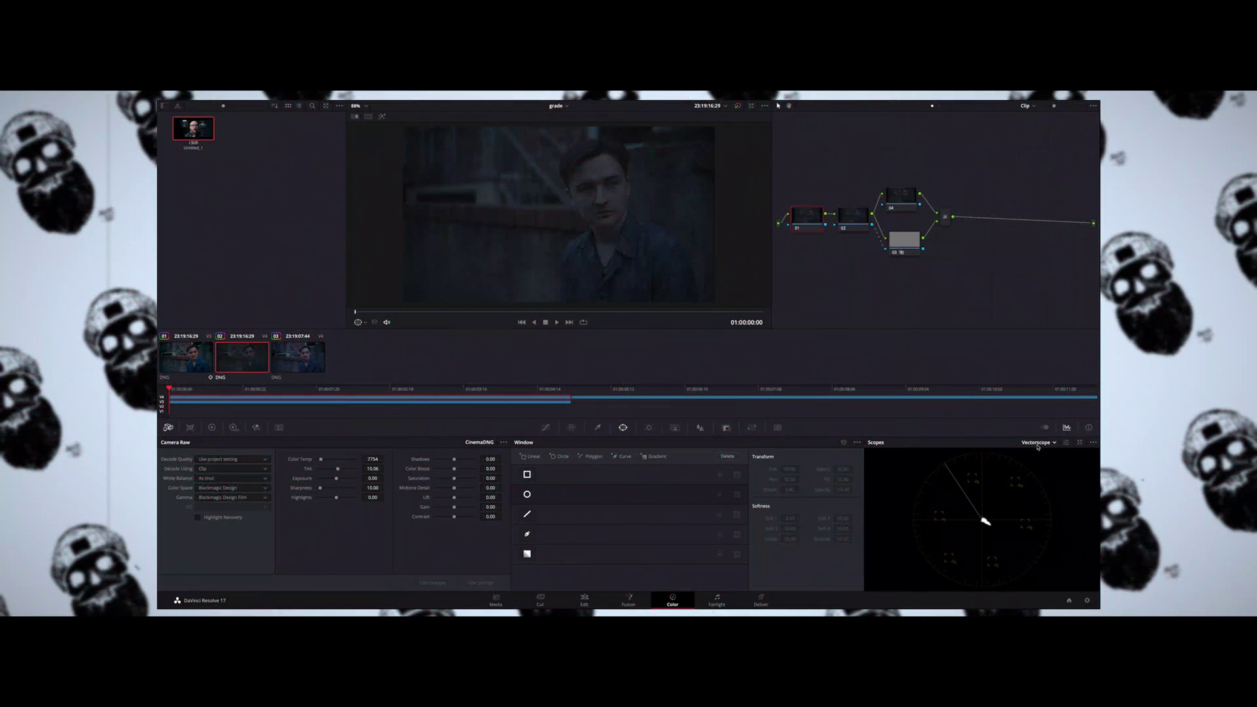
Show the Parade scope and steepen the curve by pulling the black and white points inward.
left_click(1037, 444)
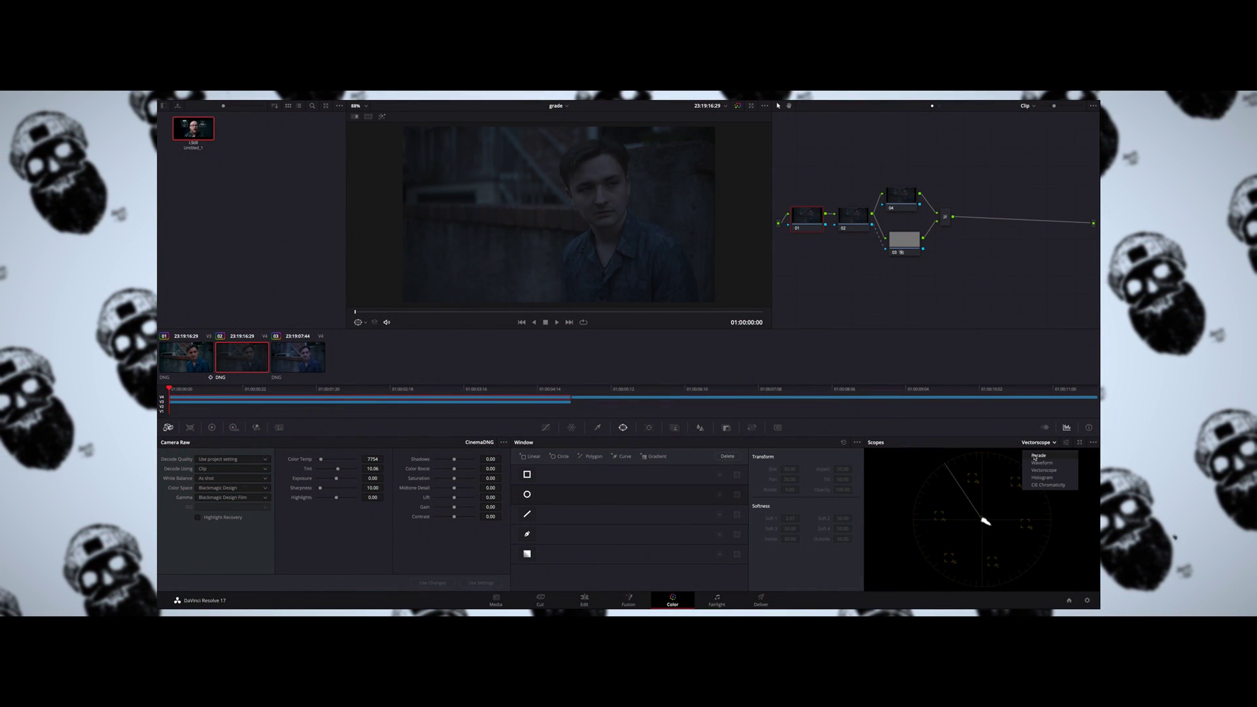
left_click(1035, 456)
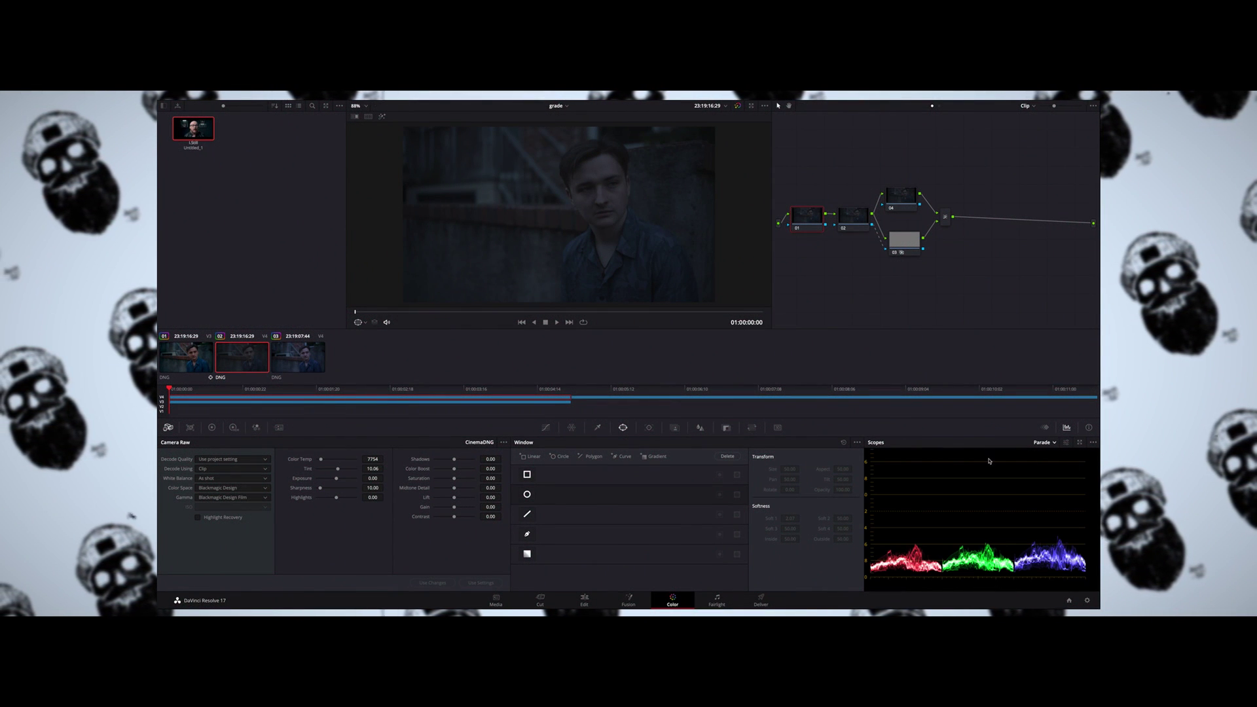
left_click(547, 427)
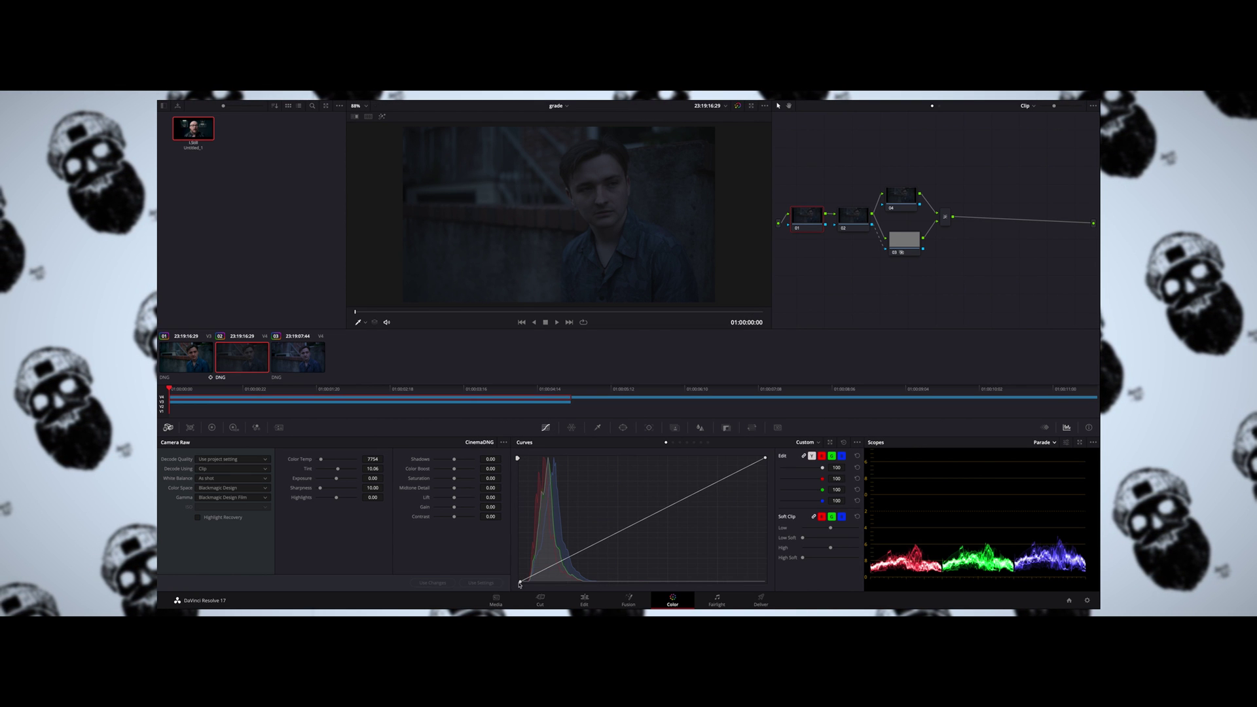
left_click_drag(521, 584, 533, 584)
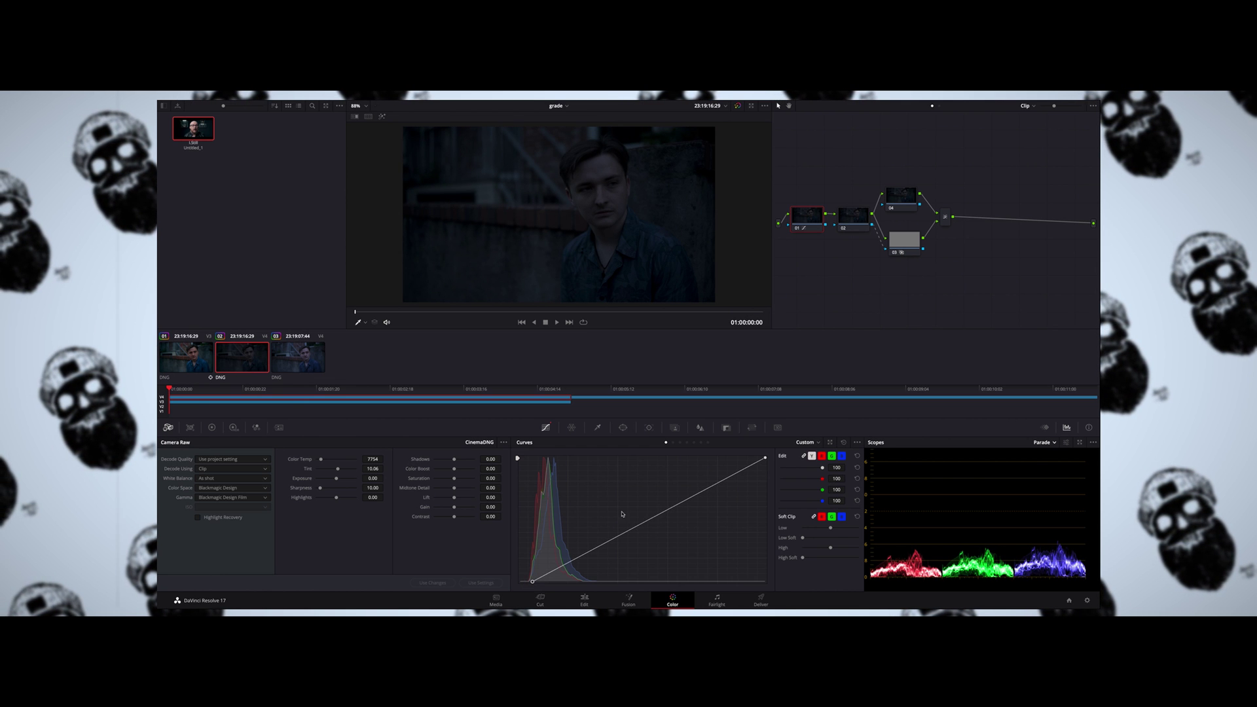
left_click_drag(765, 460, 642, 458)
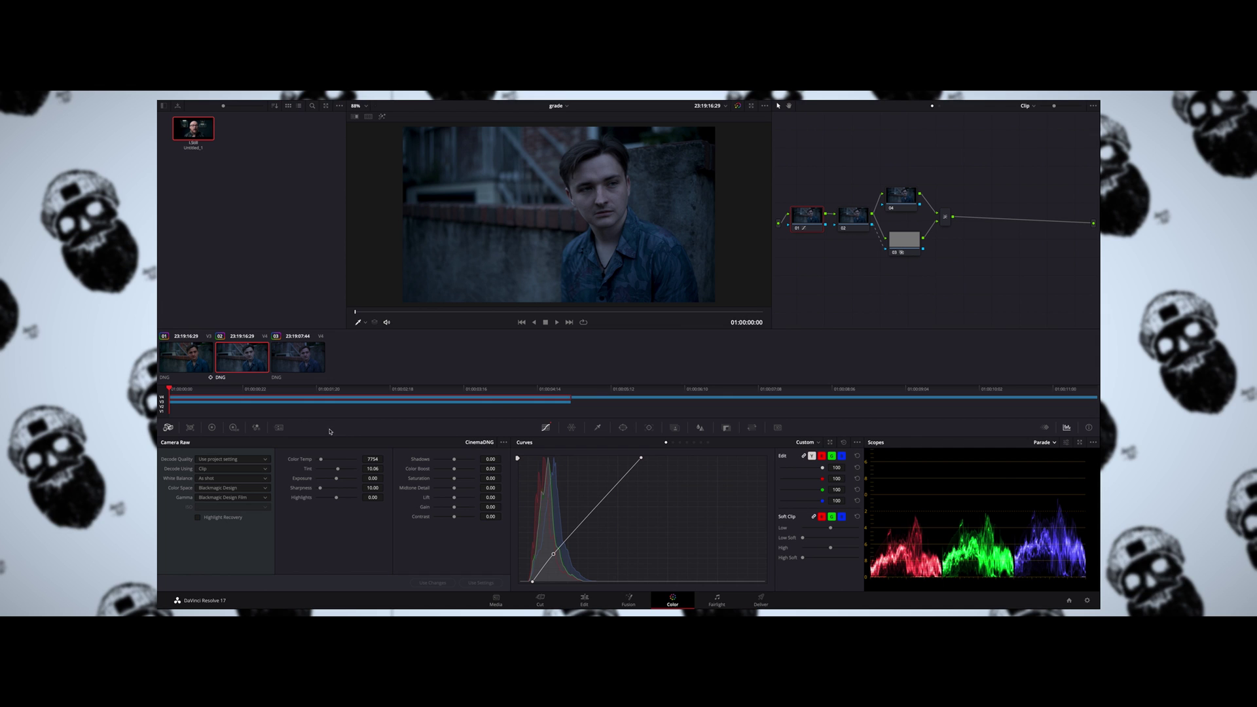
Raise the RGB Mixer's red, green and blue outputs to 2.00.
left_click(256, 427)
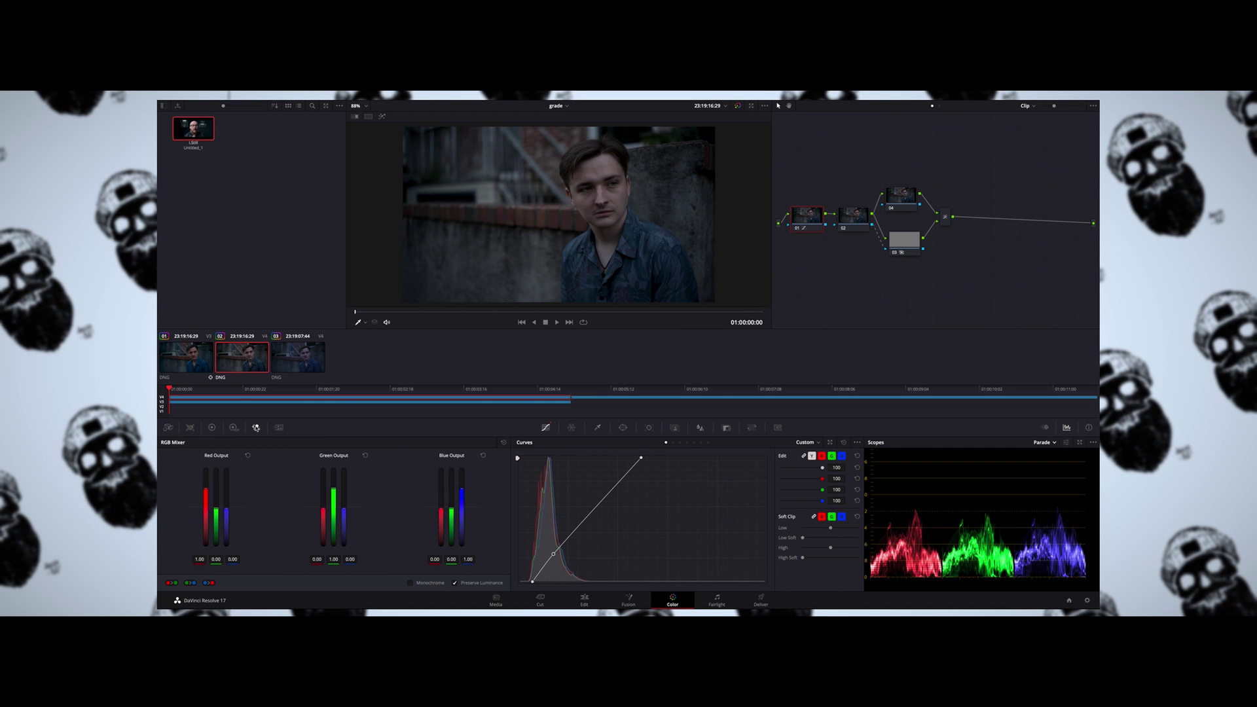
left_click_drag(206, 491, 204, 459)
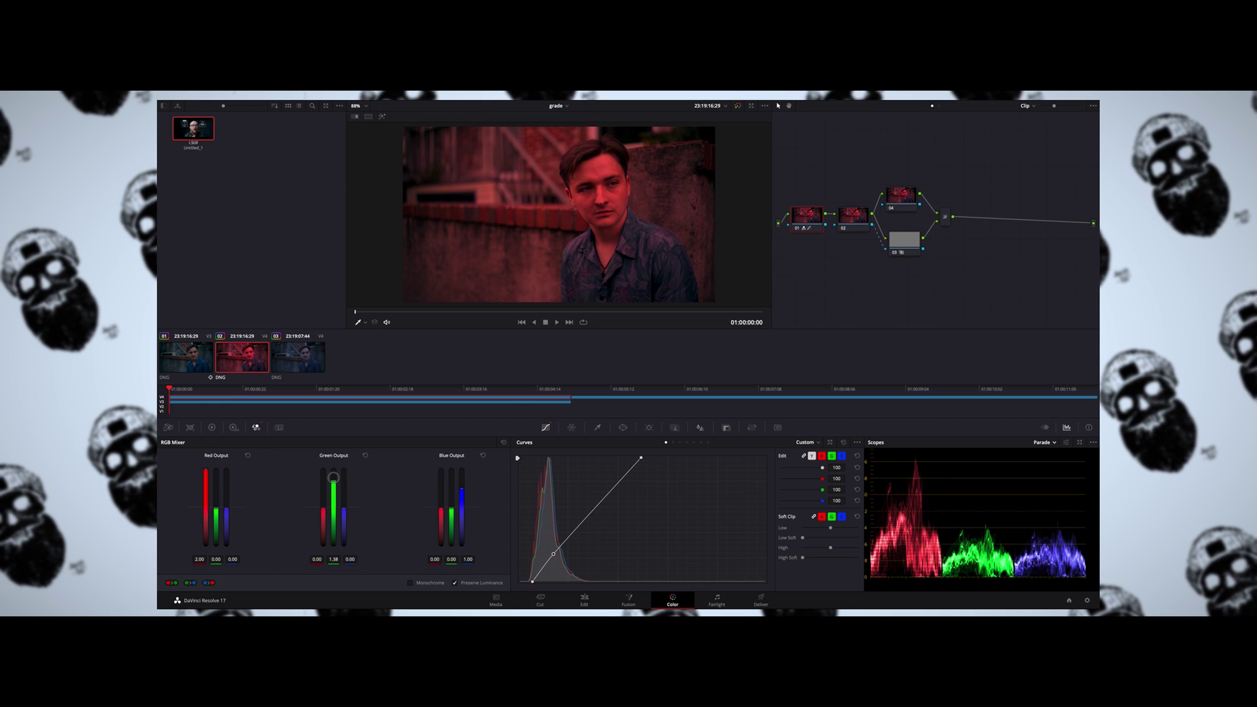
left_click_drag(333, 489, 334, 461)
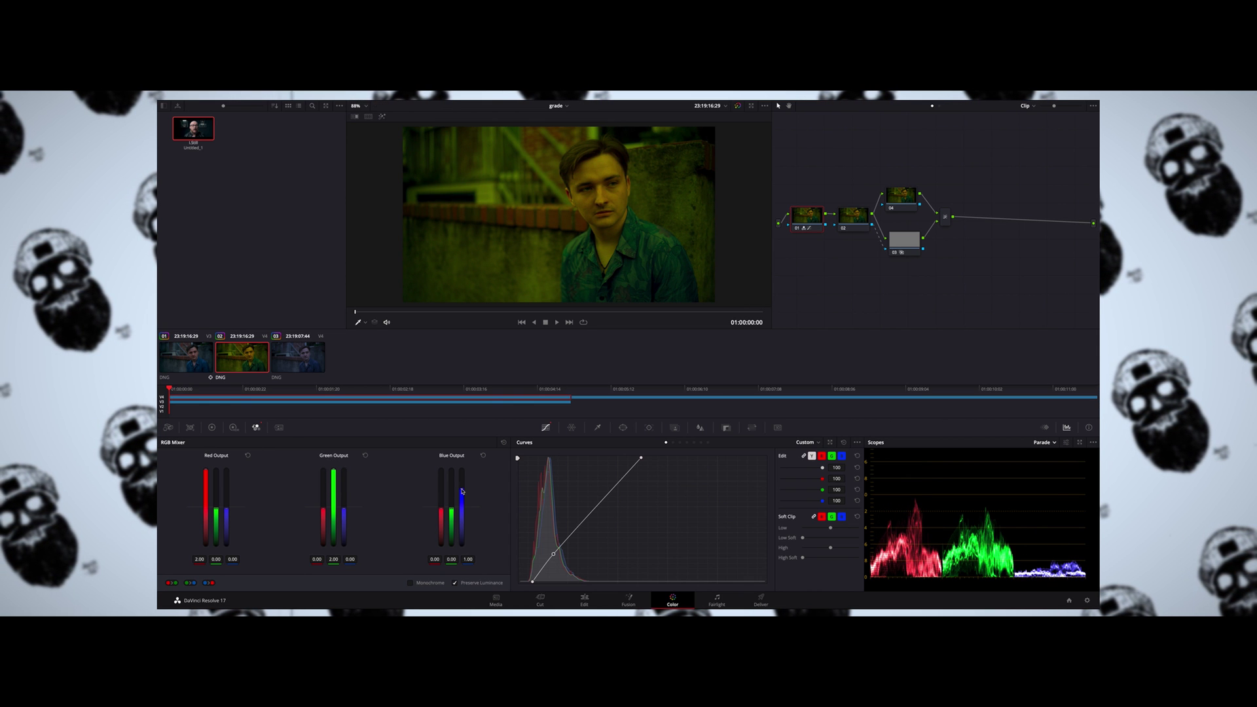
left_click_drag(462, 491, 465, 462)
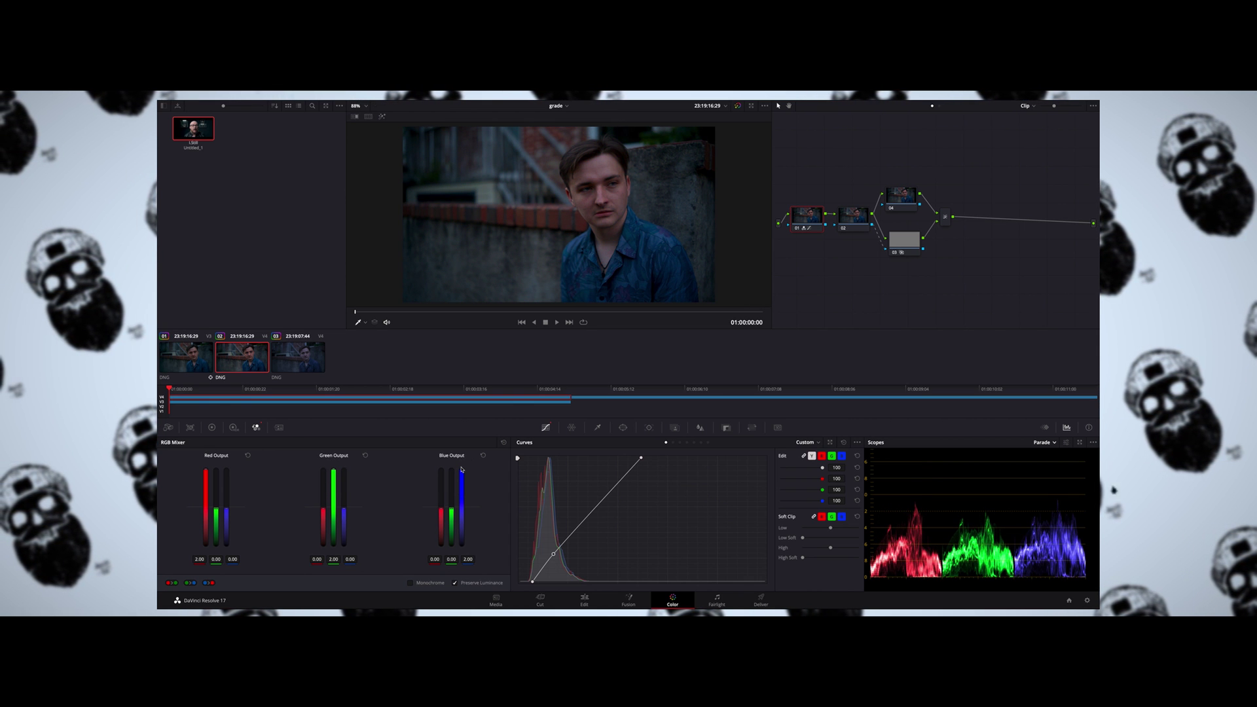
Lower gamma red to -0.01 in the Primaries Bars.
left_click(211, 428)
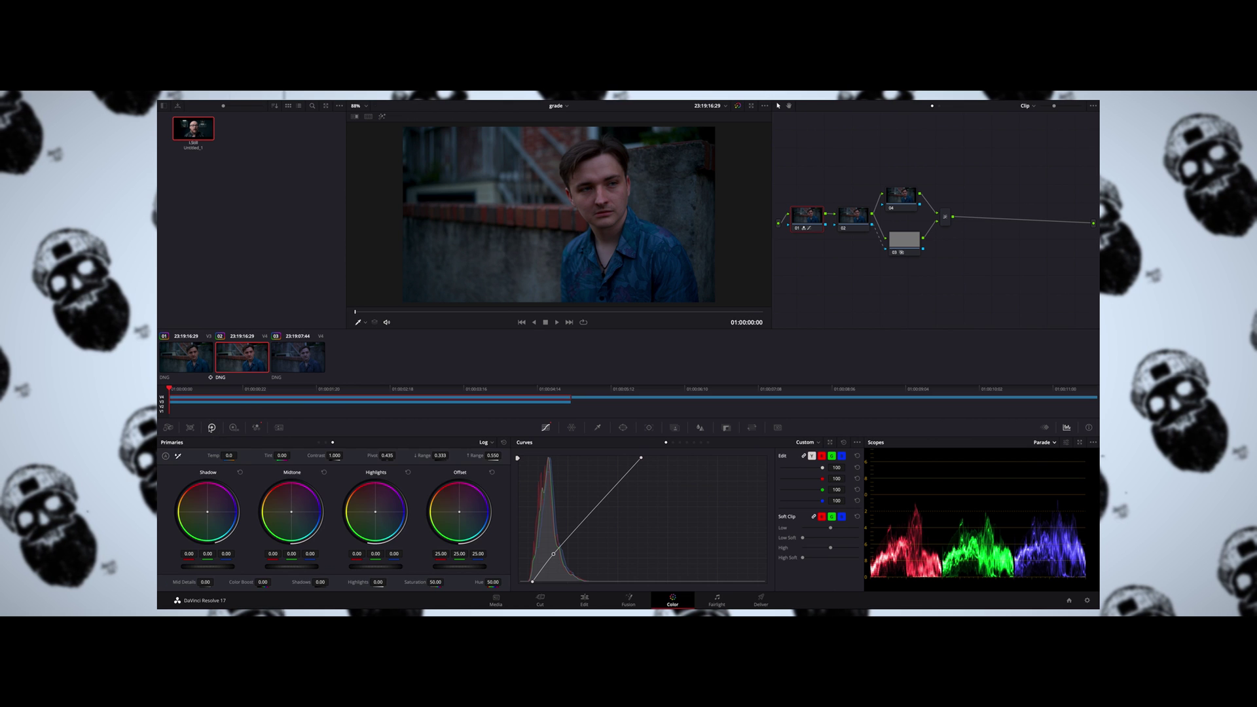
left_click(325, 443)
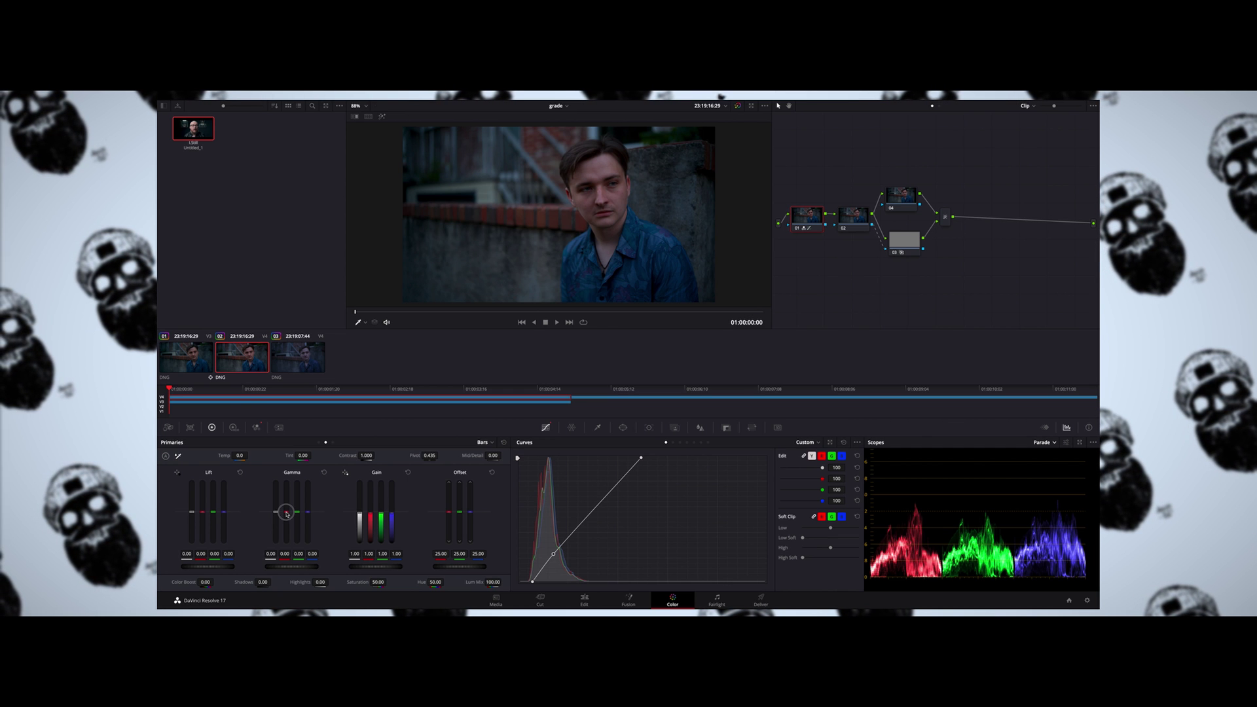
left_click_drag(285, 512, 285, 514)
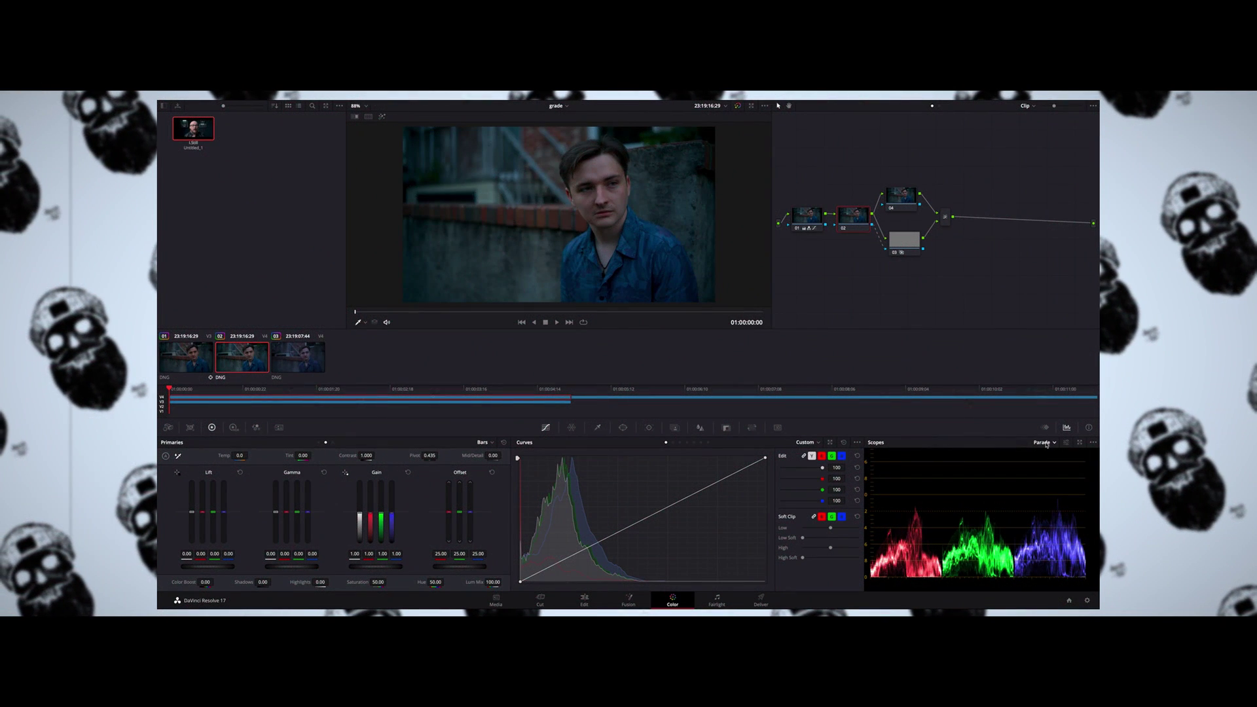
Show the vectorscope in a floating scopes window with its display settings, then bring up the Qualifier.
left_click(1046, 445)
left_click(1049, 470)
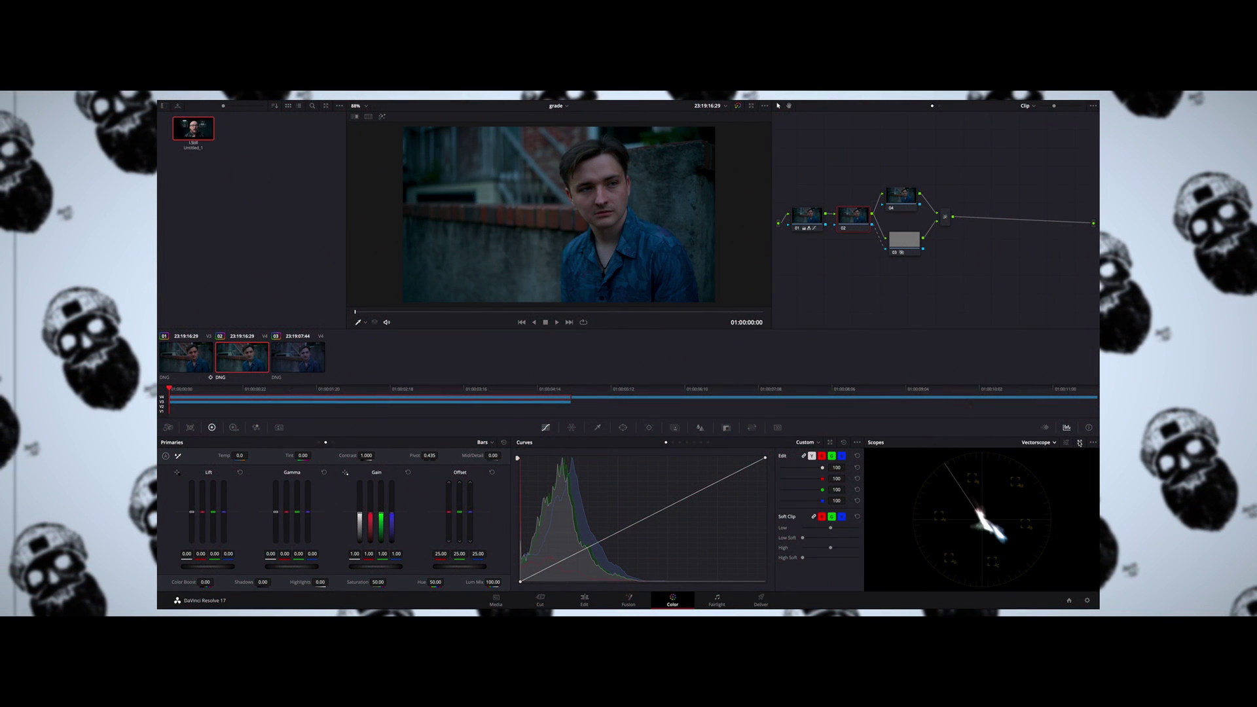
left_click(1079, 443)
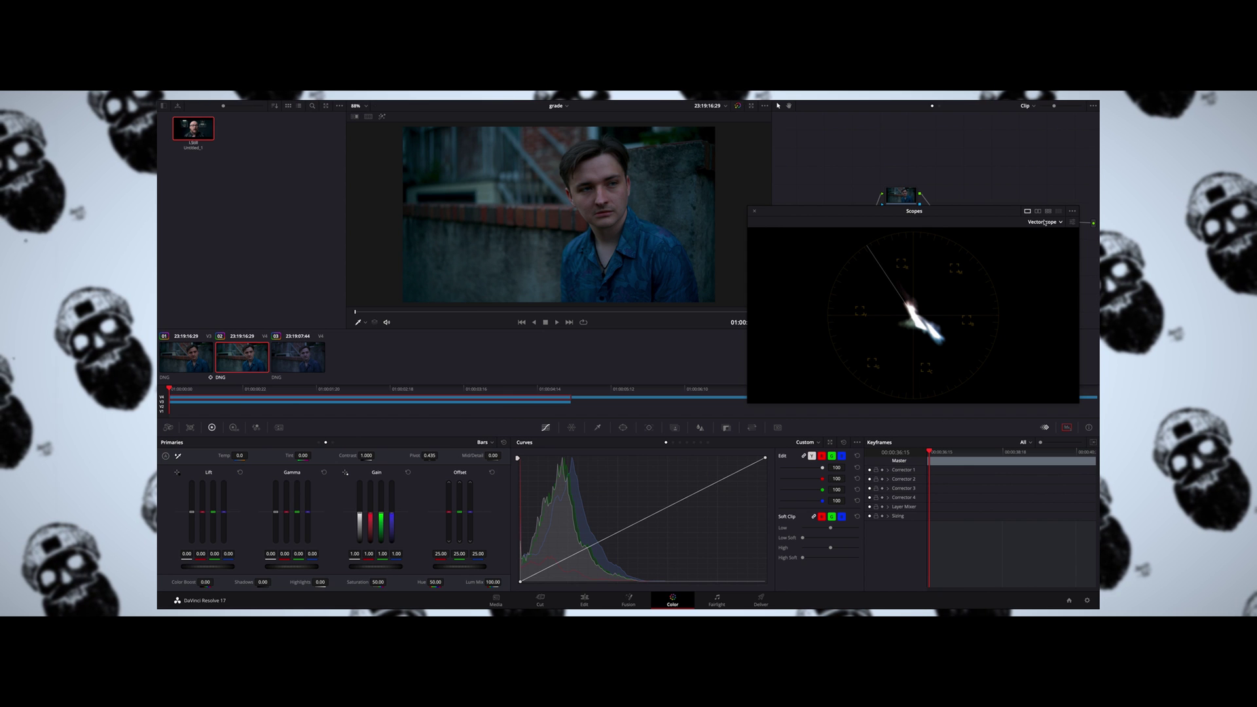
left_click(1072, 222)
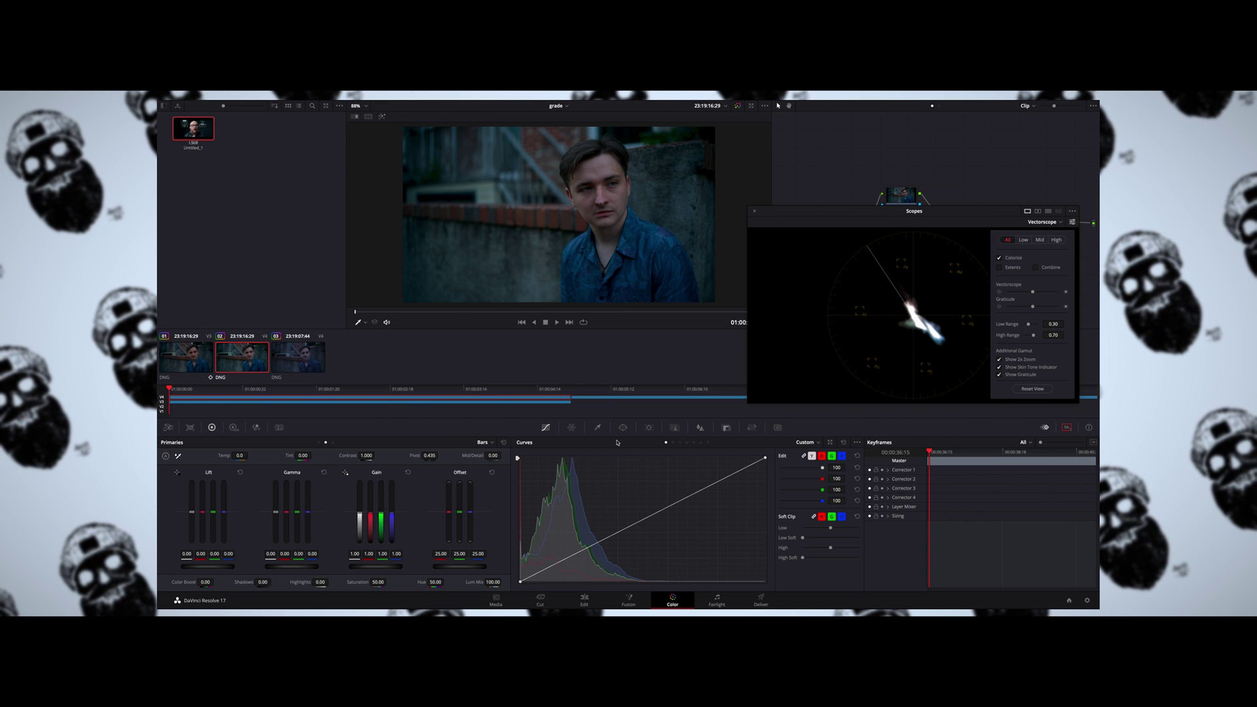
left_click(599, 428)
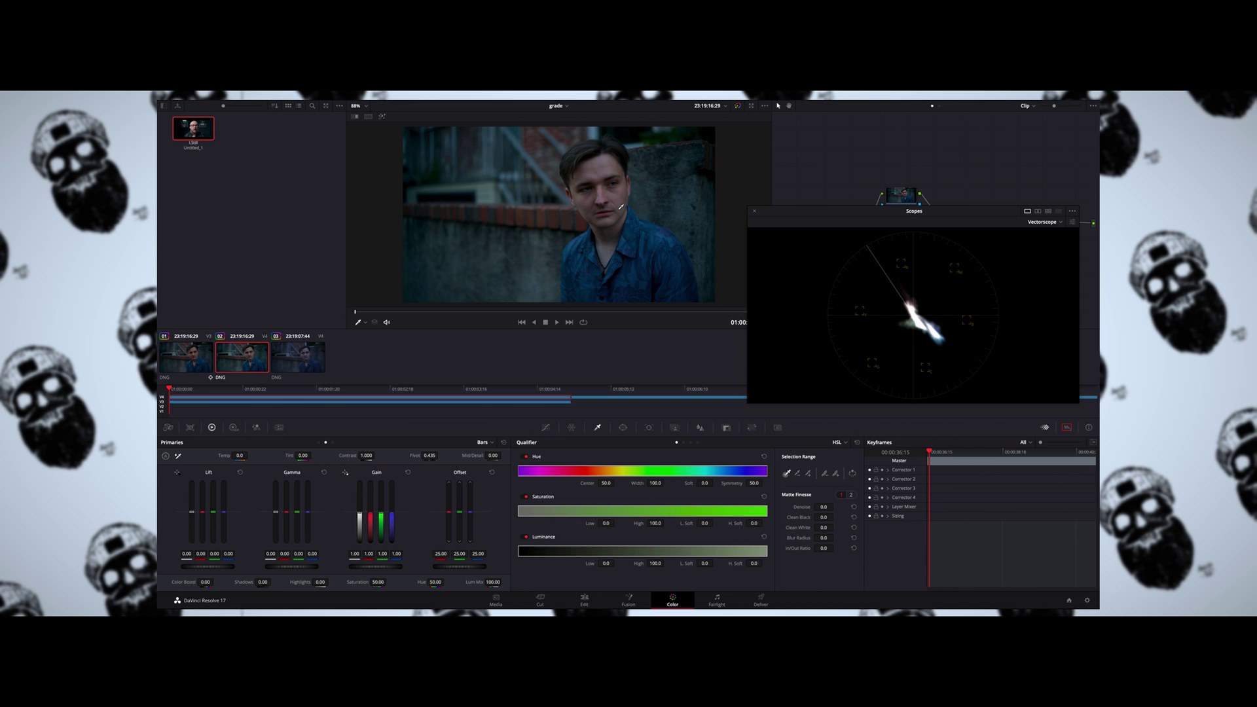
Key the face's skin tones, preview the matte with highlight mode, and widen softness and hue range.
left_click(599, 164)
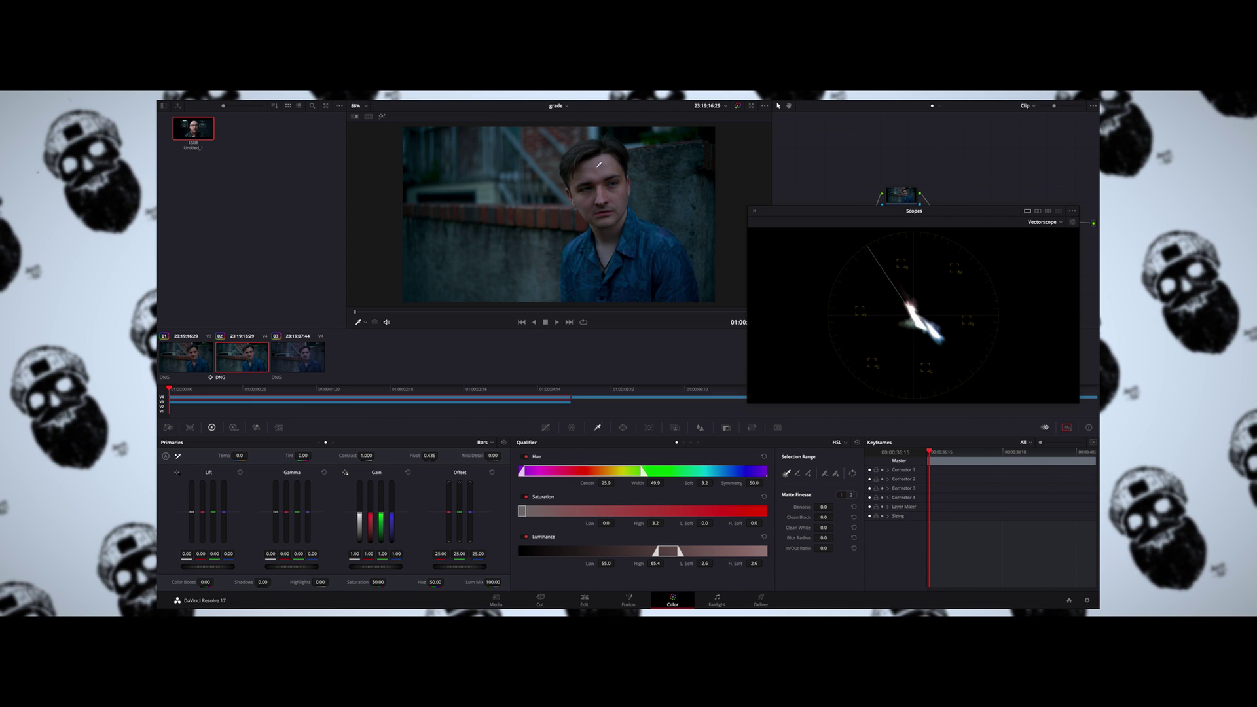
key("shift+h")
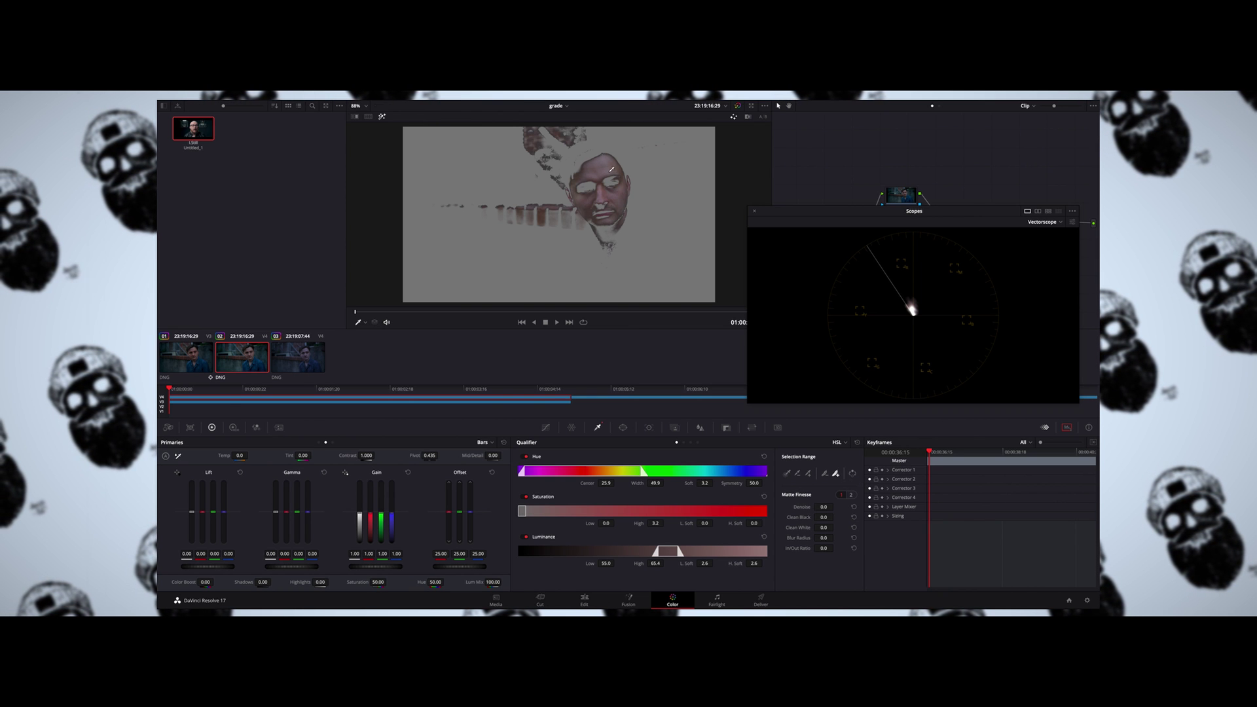
left_click_drag(612, 169, 607, 213)
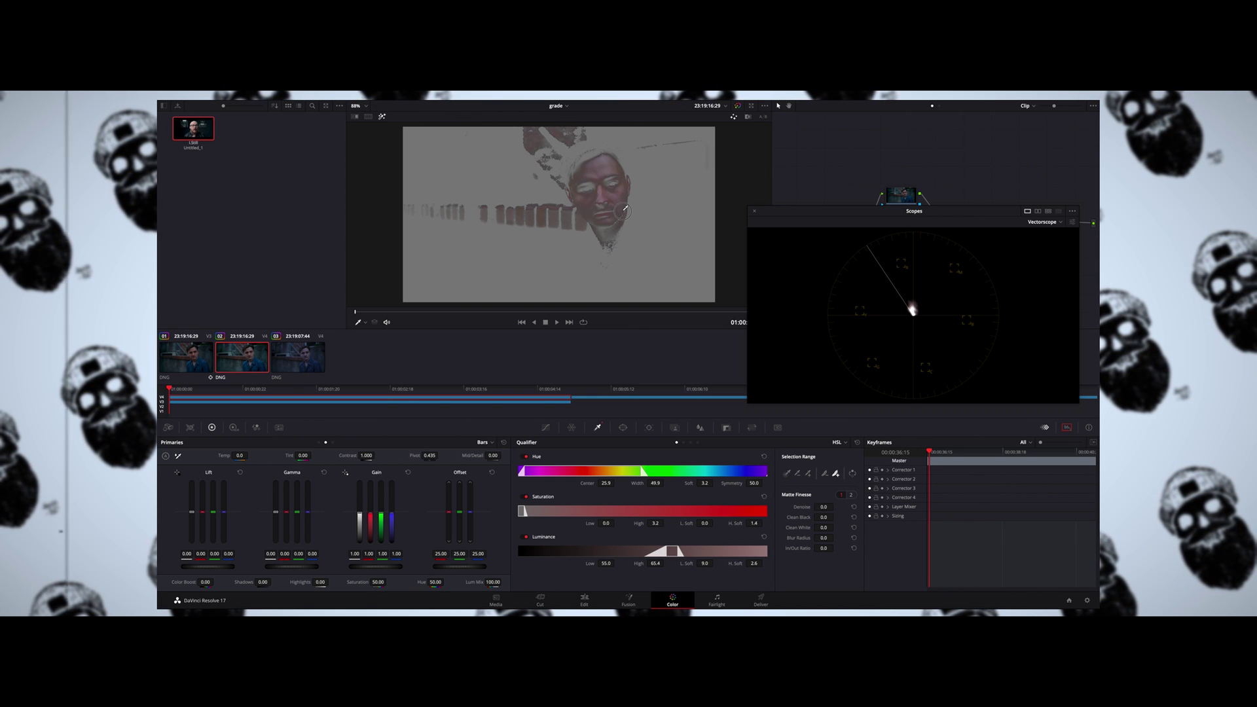
mouse_move(607, 255)
left_mouse_down()
mouse_move(605, 199)
mouse_move(591, 217)
mouse_move(580, 187)
mouse_move(620, 187)
mouse_move(585, 185)
left_mouse_up()
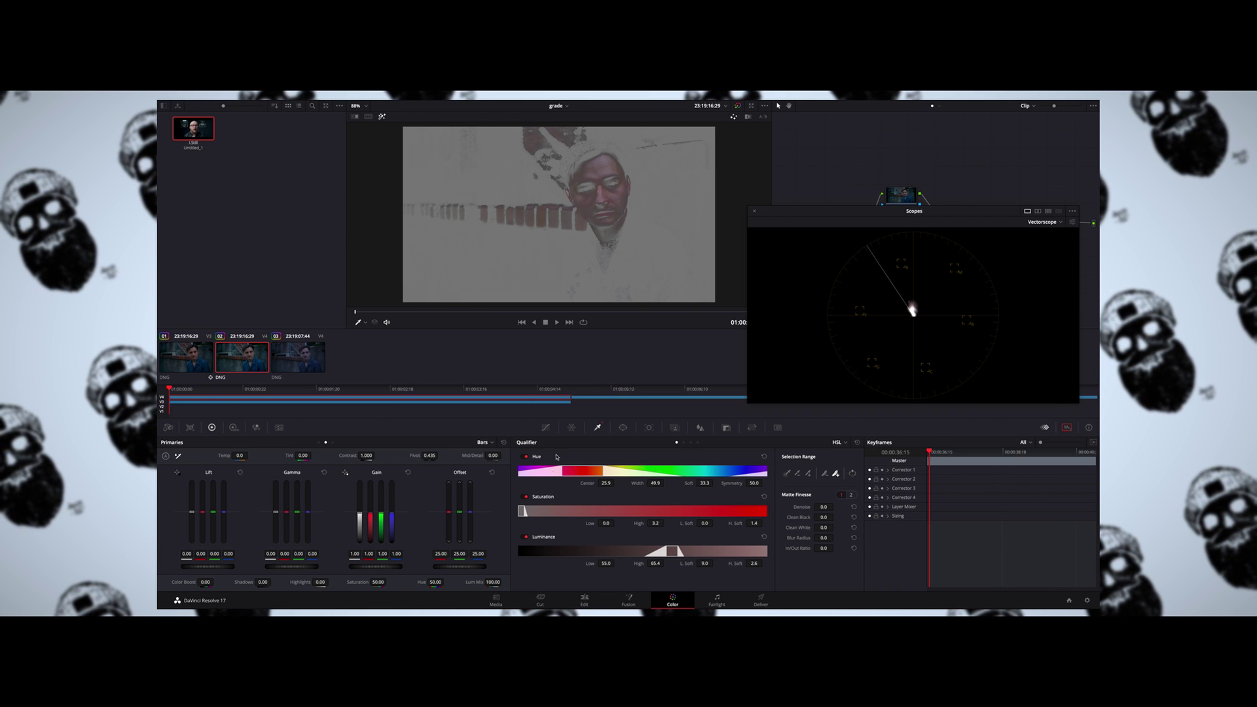
left_click(624, 428)
Restrict the key to a tight circular window over the face and nudge Offset to 25.40/25.16/21.92.
left_click(527, 495)
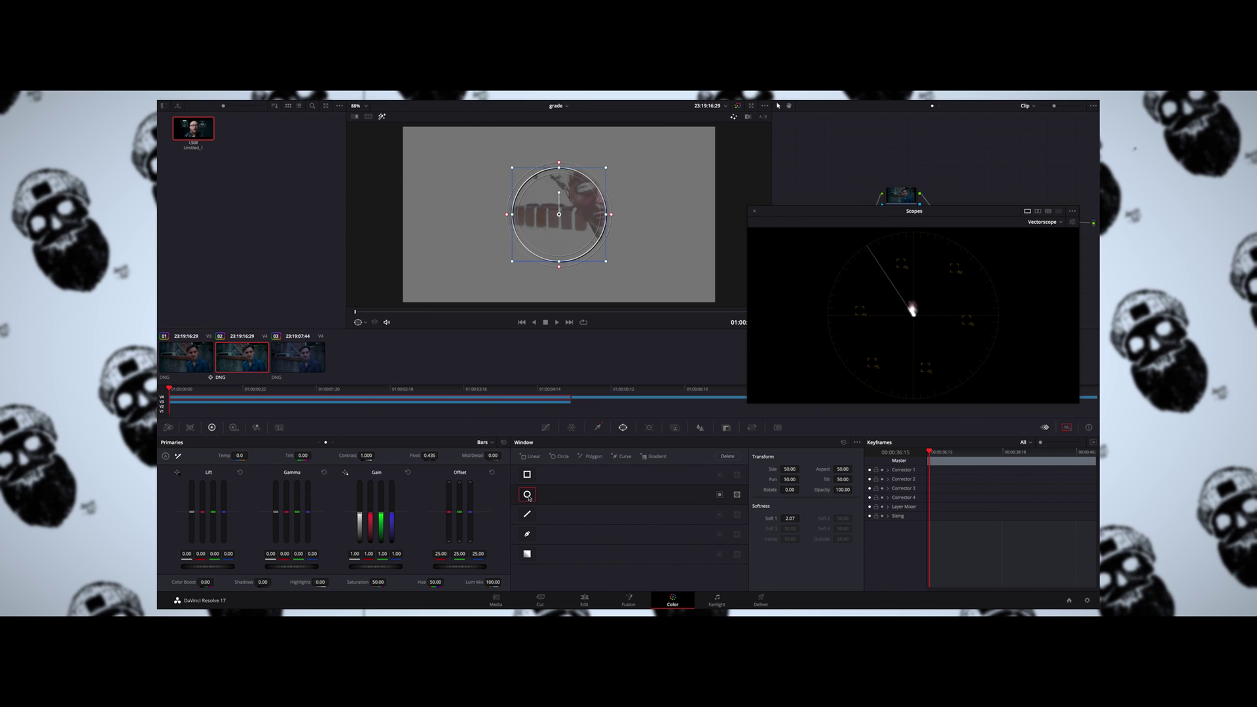
left_click_drag(559, 214, 625, 192)
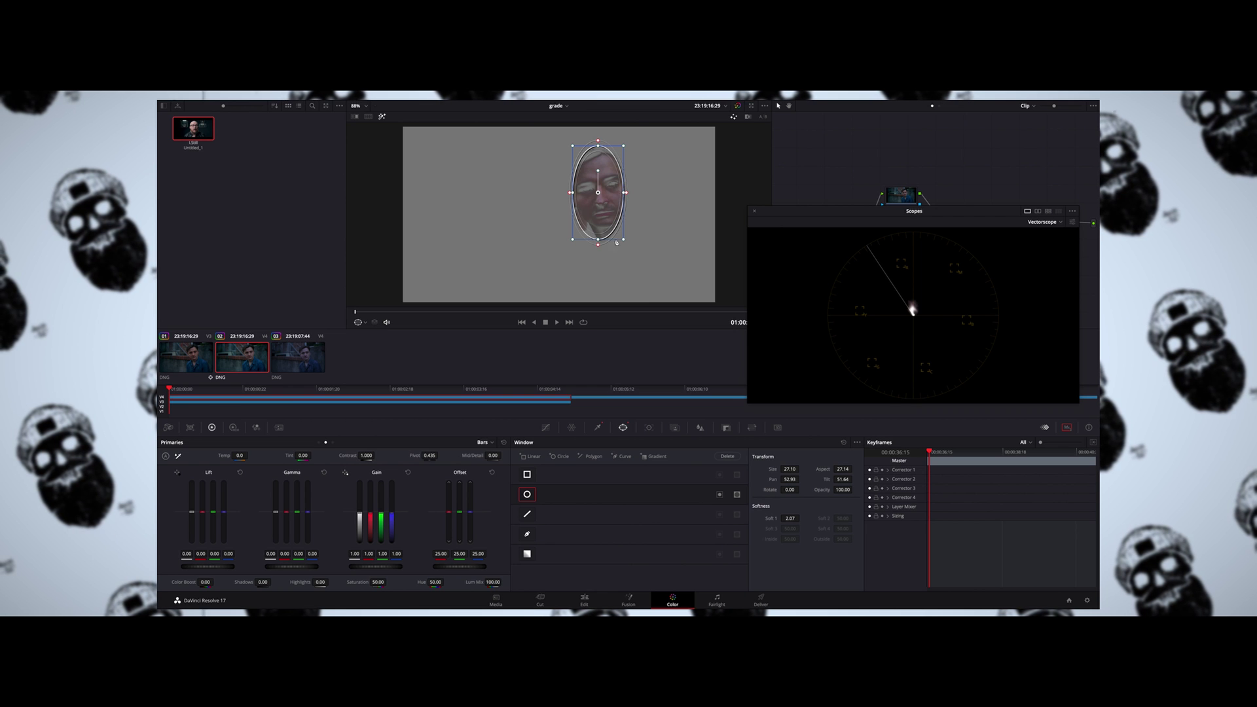
left_click_drag(622, 240, 619, 228)
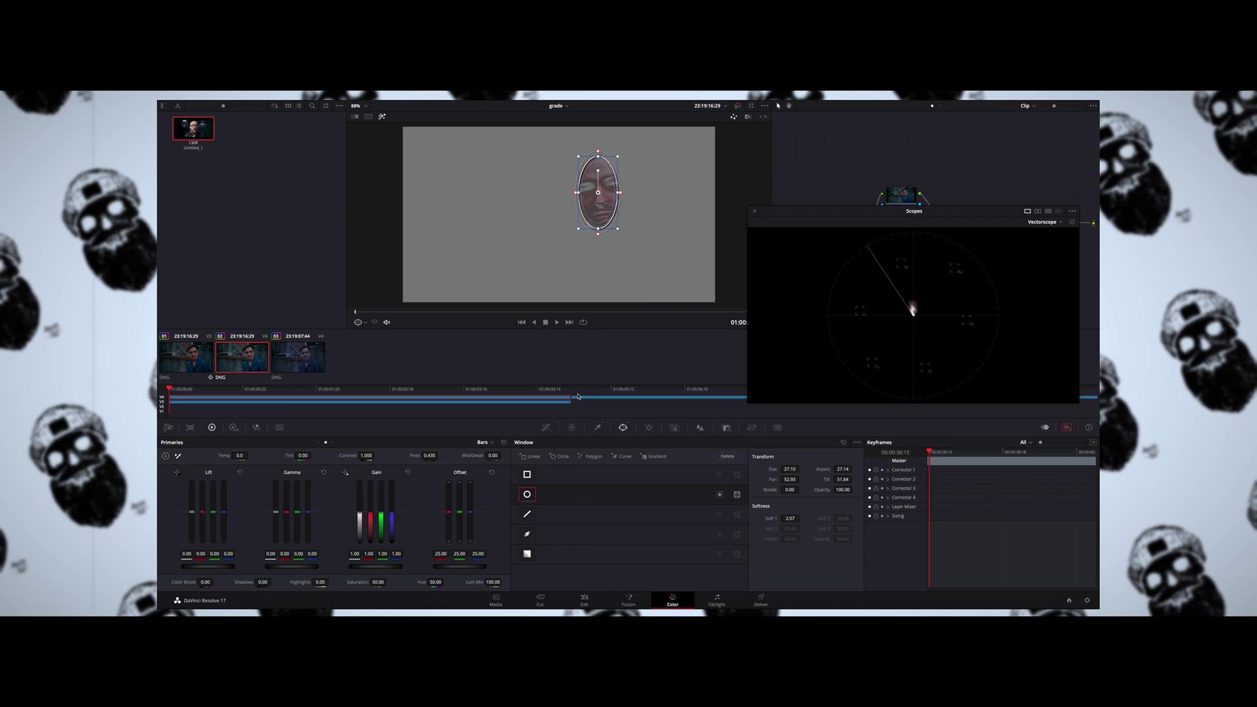
left_click(334, 443)
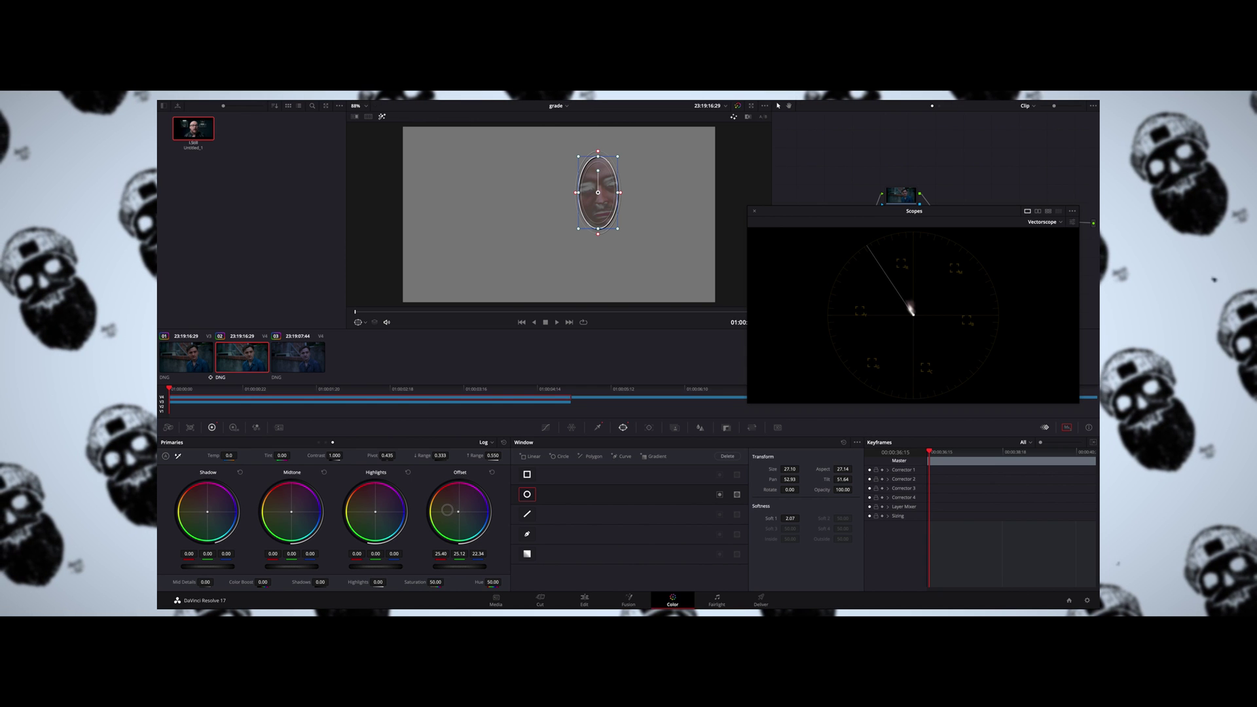
left_click_drag(446, 510, 445, 510)
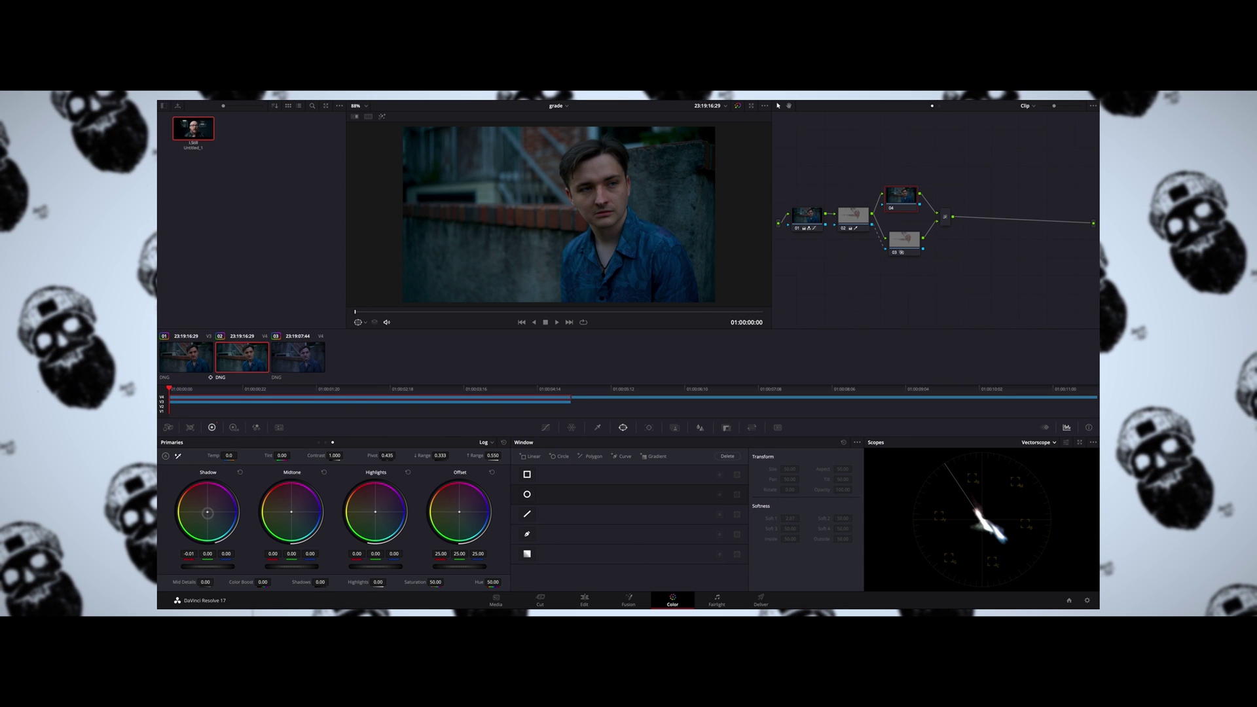
Shift node 04's shadow, midtone and highlight log wheels slightly, then bypass and re-enable it to compare.
left_click_drag(207, 514, 233, 510)
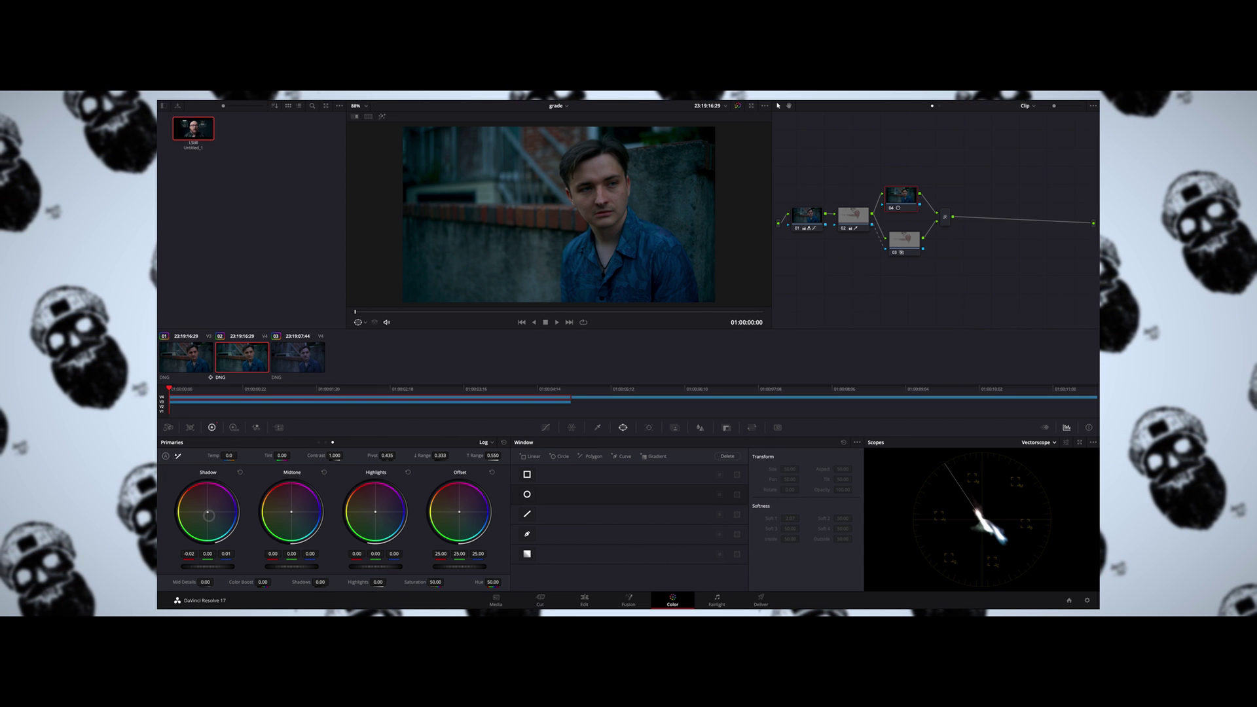
left_click_drag(291, 511, 286, 507)
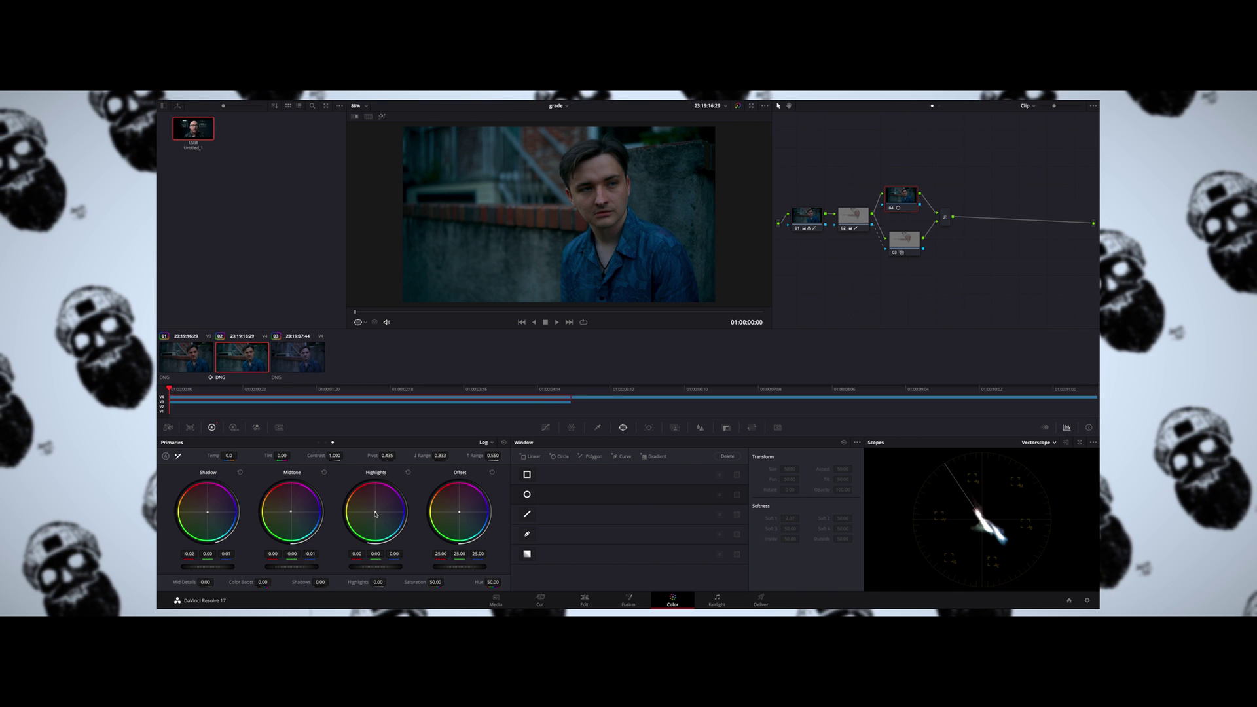
left_click_drag(376, 514, 374, 510)
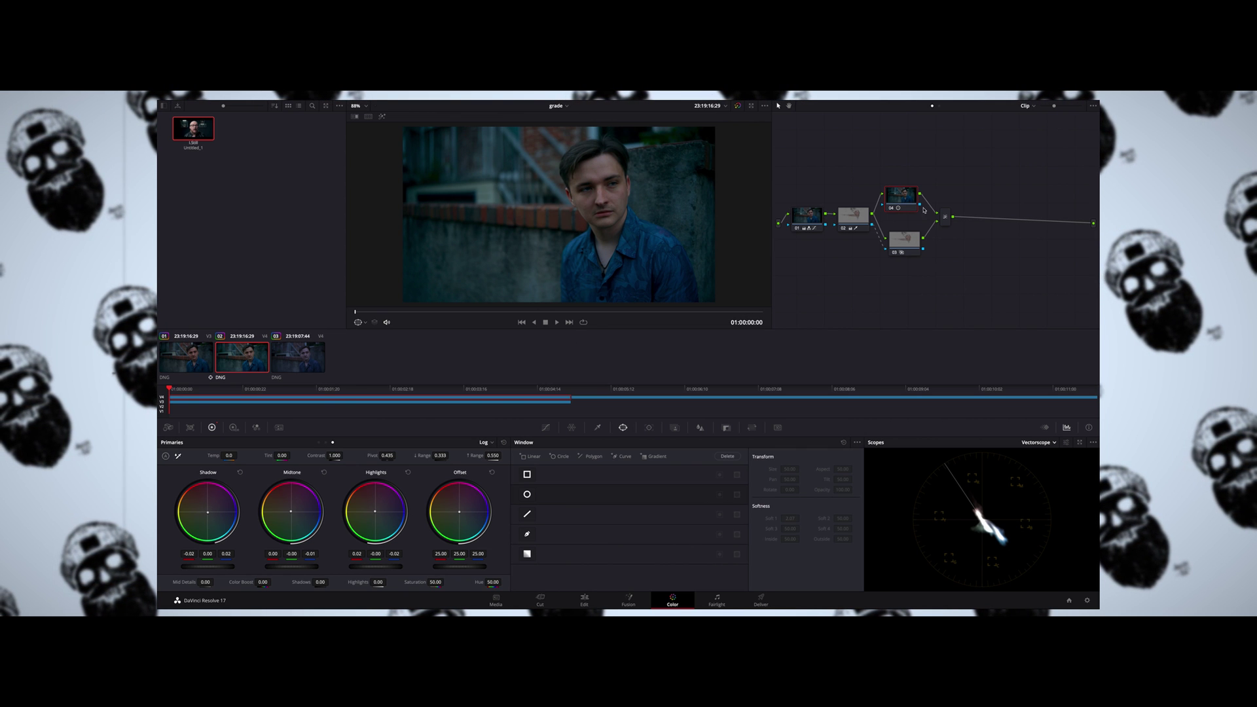
left_click(889, 210)
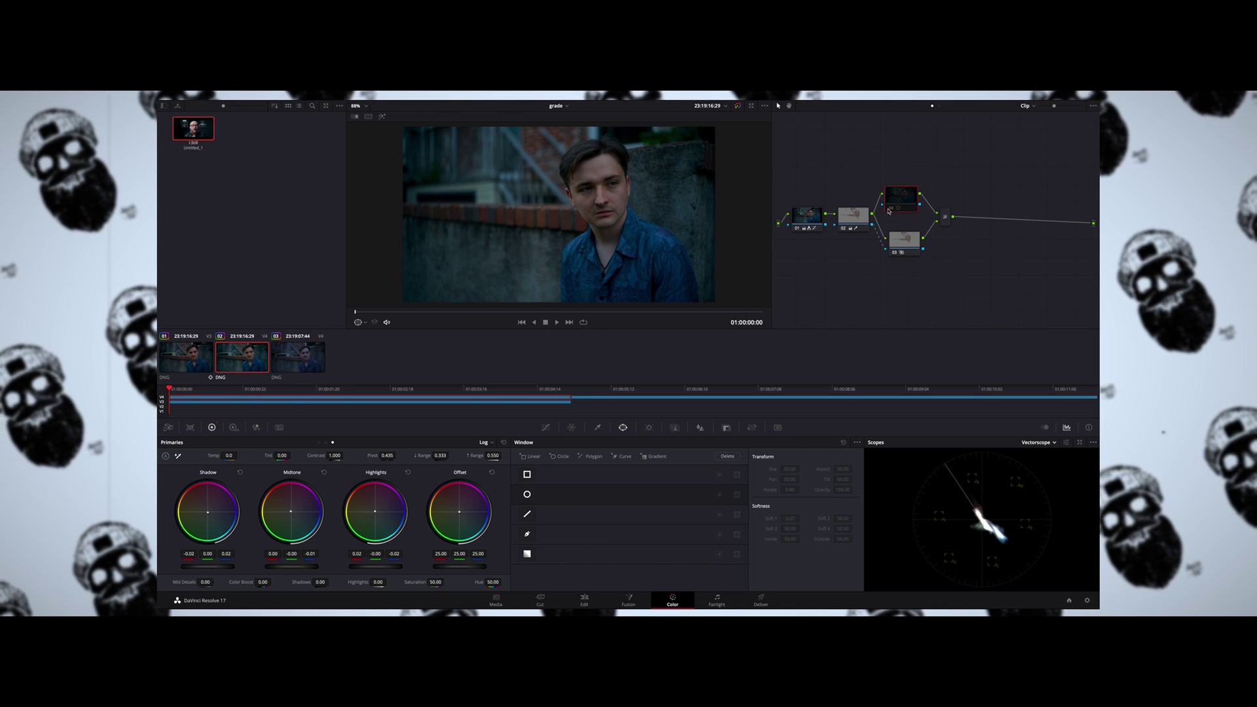
left_click(889, 210)
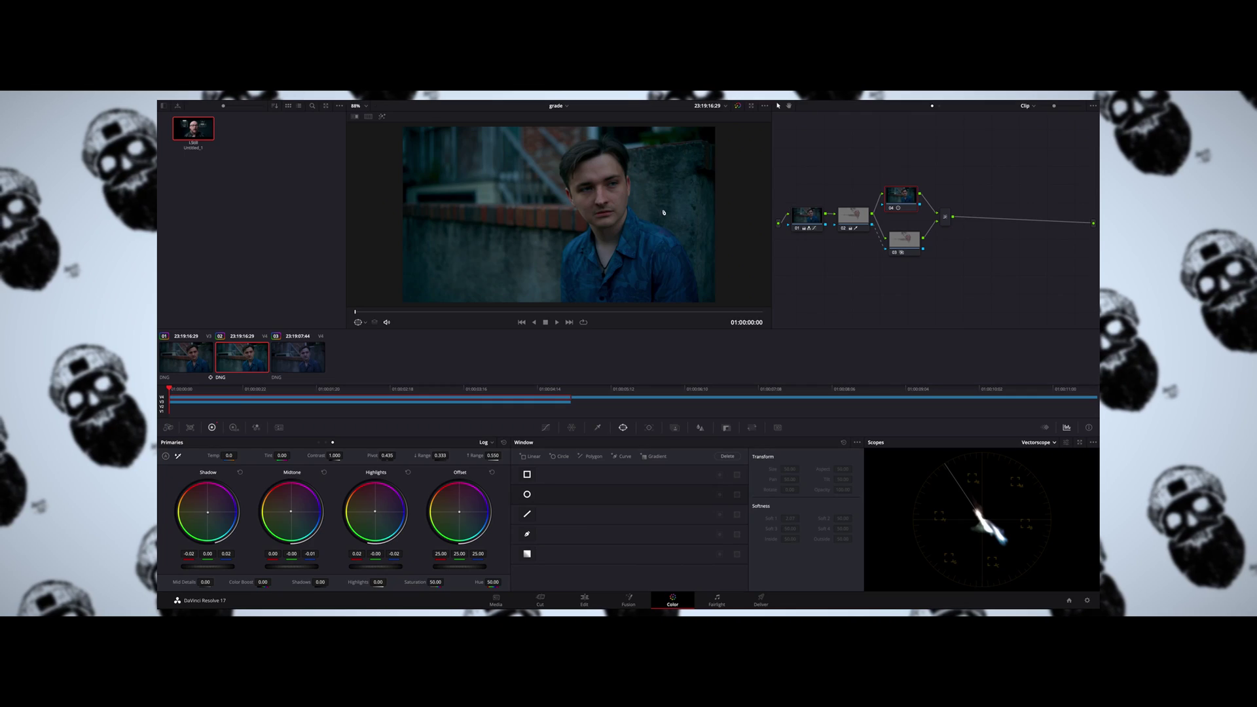
Grab the current grade as still 4.1.1 and apply it to clip 03.
right_click(665, 213)
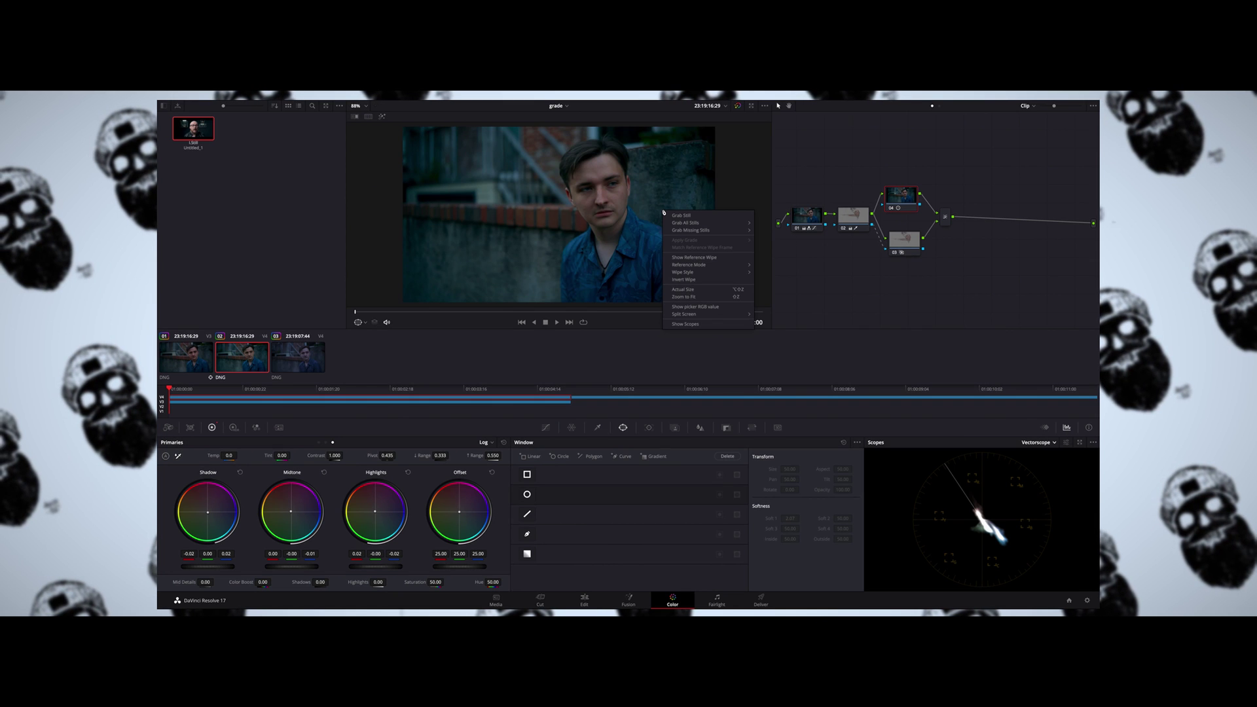
left_click(668, 215)
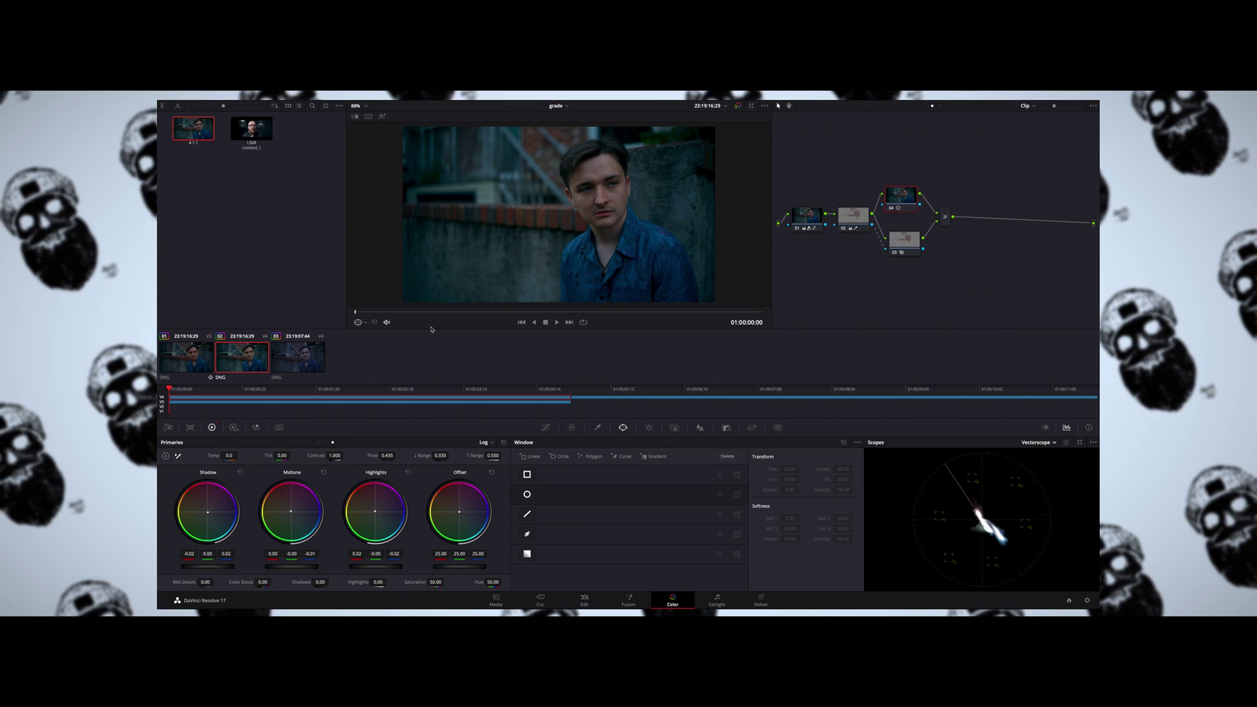
left_click(307, 361)
right_click(198, 131)
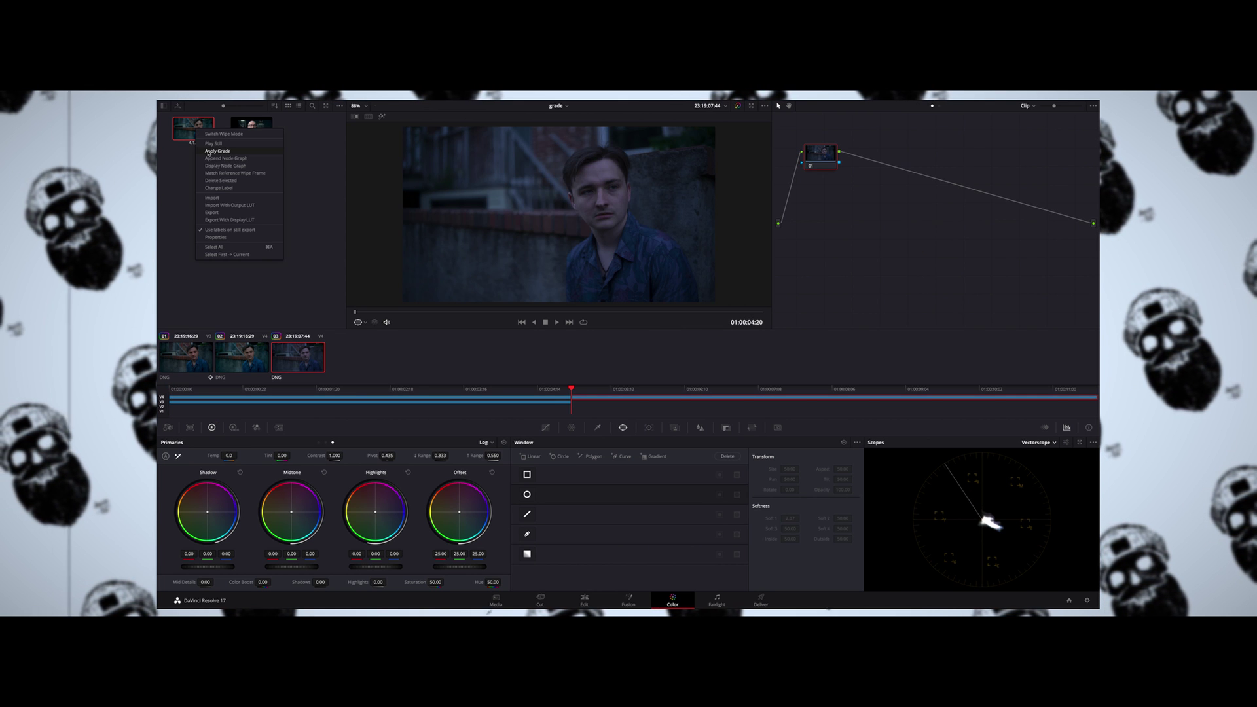
left_click(208, 151)
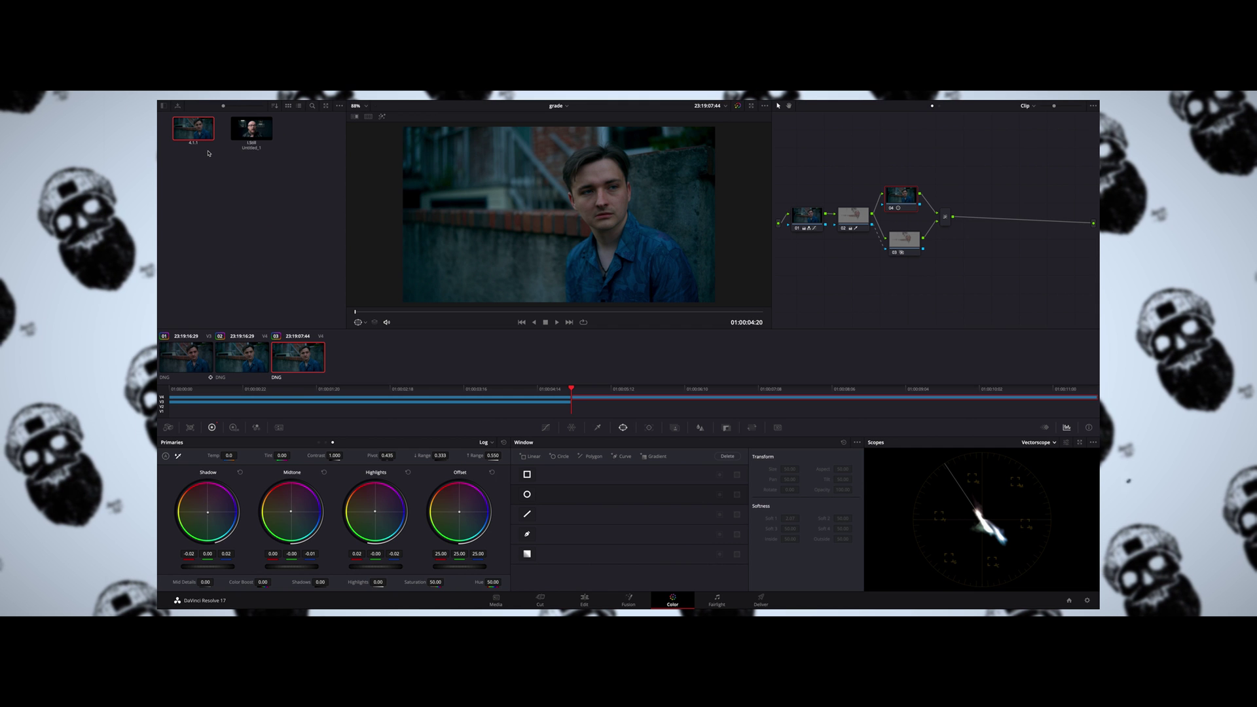